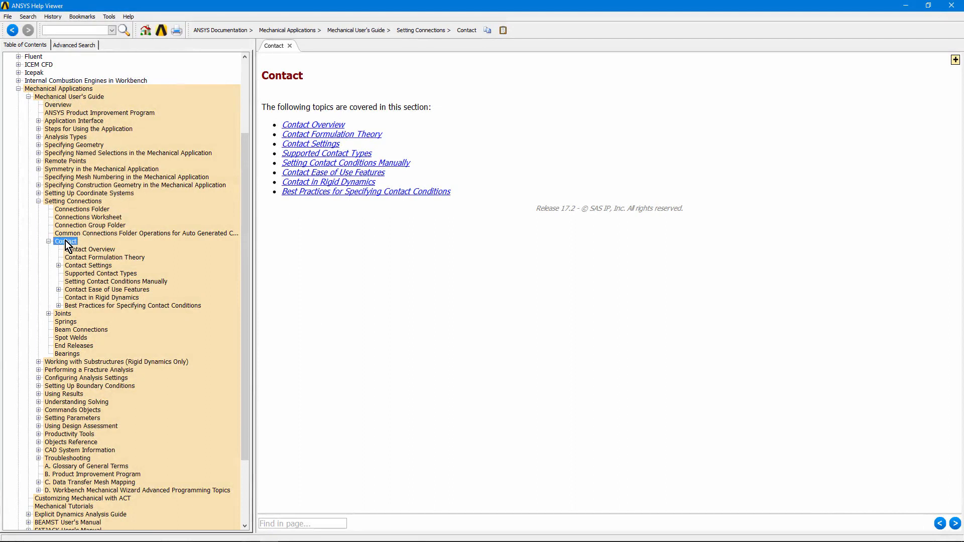
- Expand the Contact Settings, Contact Ease of Use Features and Best Practices help topics, and consult Contact Overview and Contact Formulation Theory
left_click(59, 266)
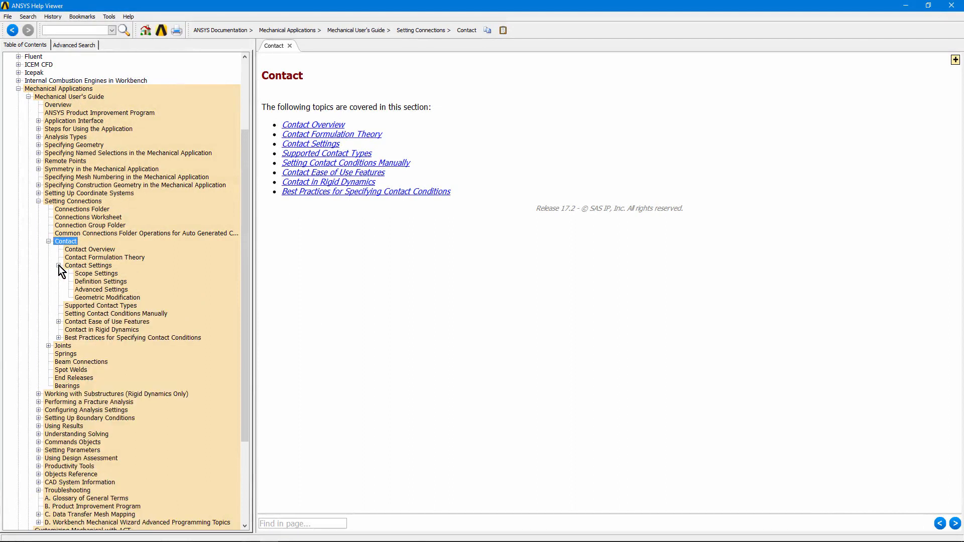
left_click(58, 322)
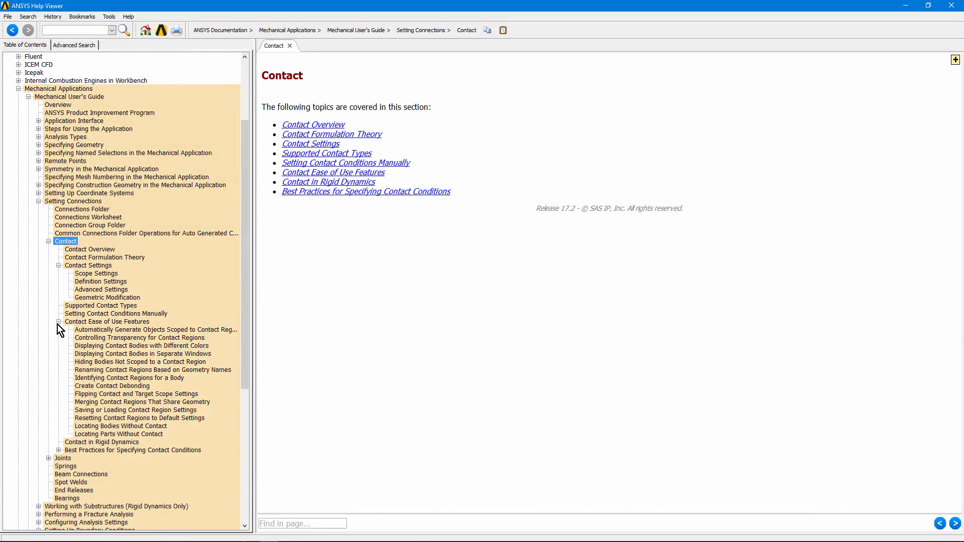
left_click(59, 451)
scroll(128, 281, "down", 1)
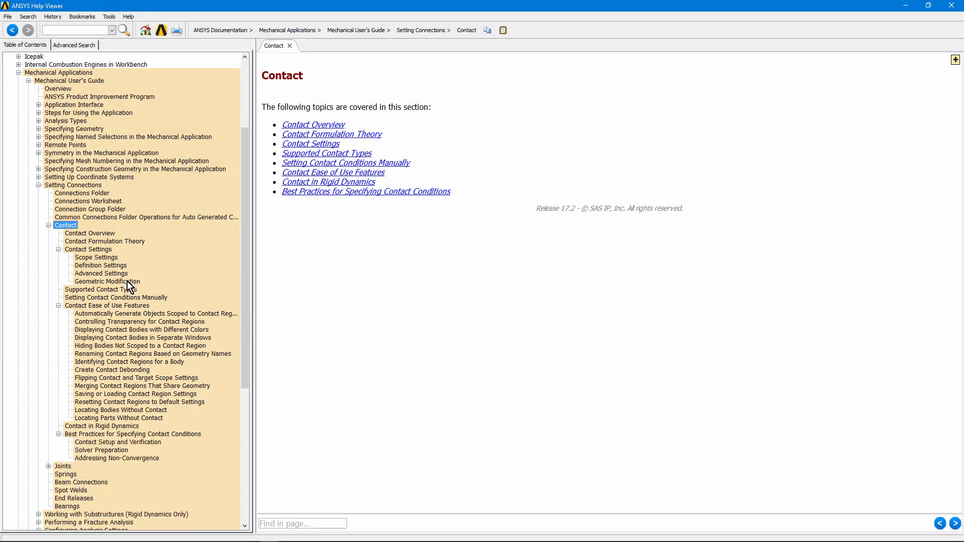
left_click(98, 234)
left_click(98, 241)
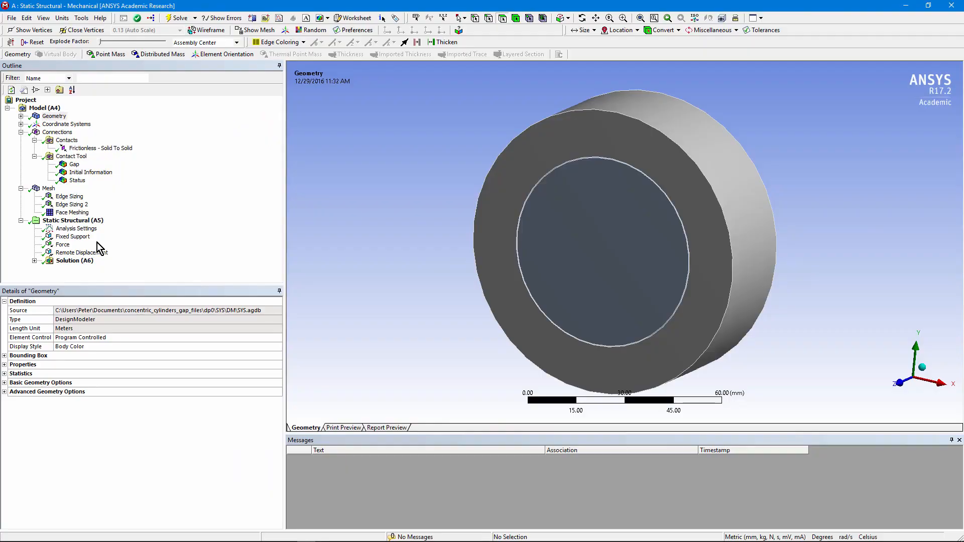
- Inspect the two solid bodies under Geometry, first the outer ring and then the inner cylinder
left_click(21, 116)
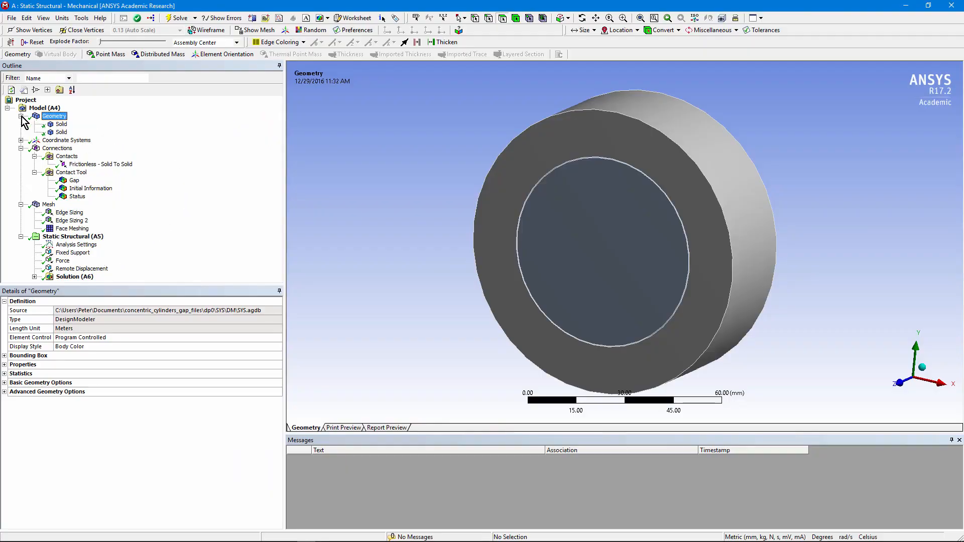
left_click(61, 124)
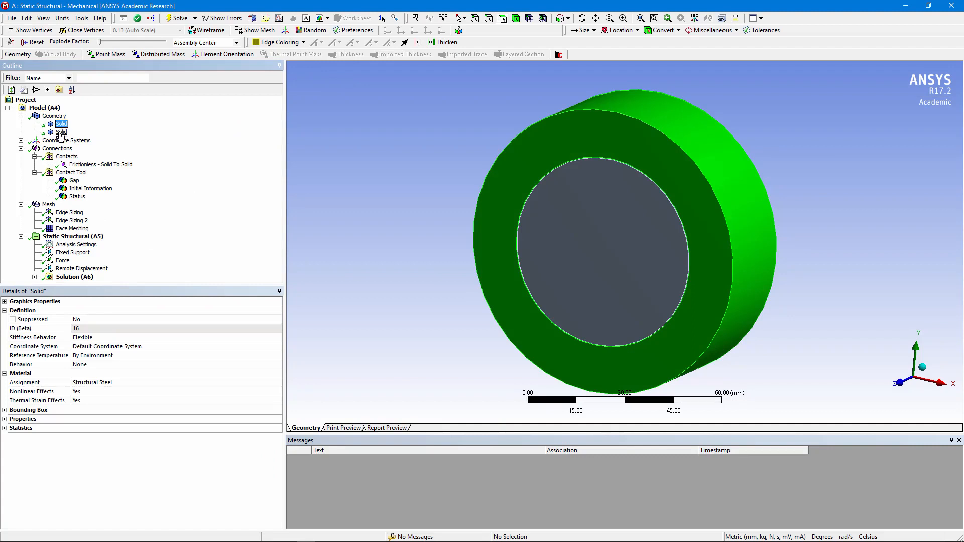
left_click(61, 133)
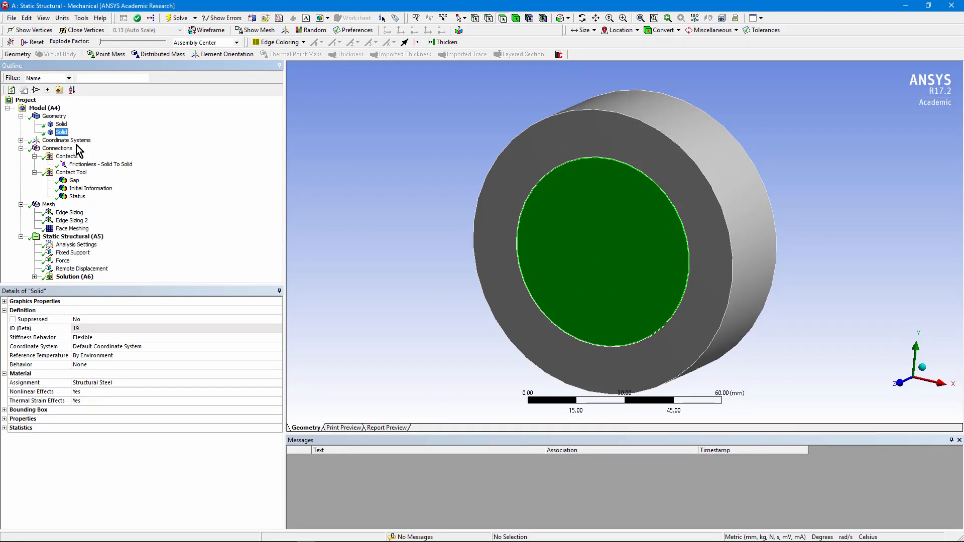
- Examine the frictionless contact region between the two solids, viewing the gap and pinball sphere up close from the front
left_click(58, 149)
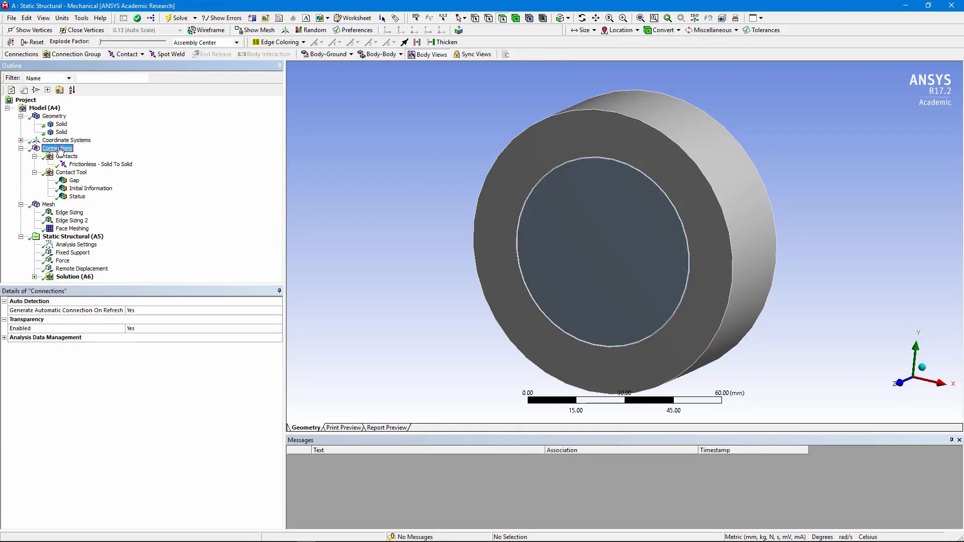
left_click(77, 164)
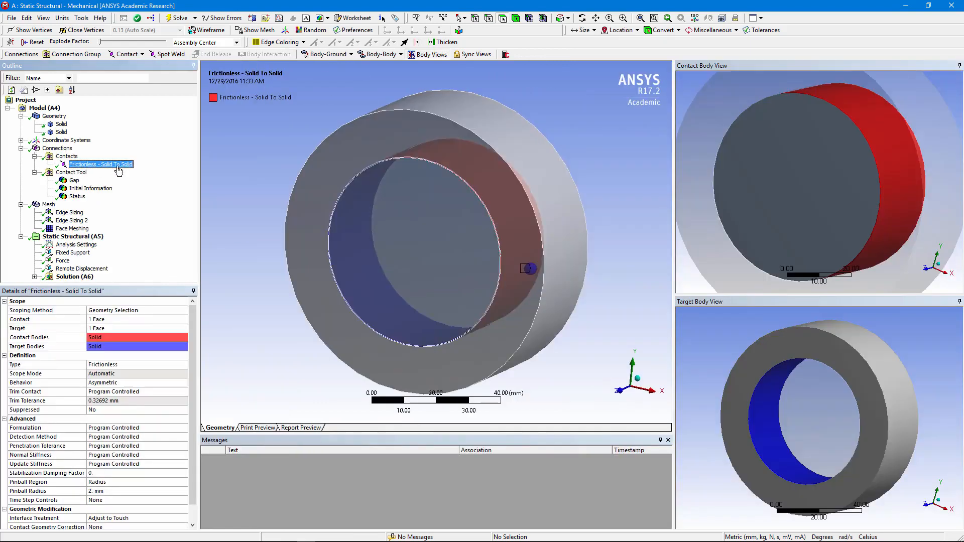
mouse_move(414, 219)
middle_mouse_down()
mouse_move(390, 217)
mouse_move(445, 200)
mouse_move(403, 213)
middle_mouse_up()
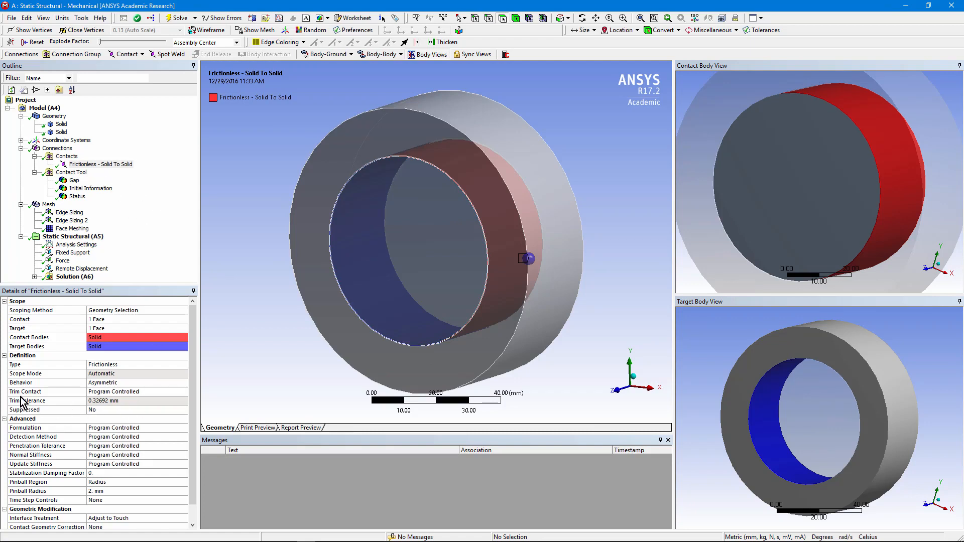
middle_click_drag(457, 241, 494, 239)
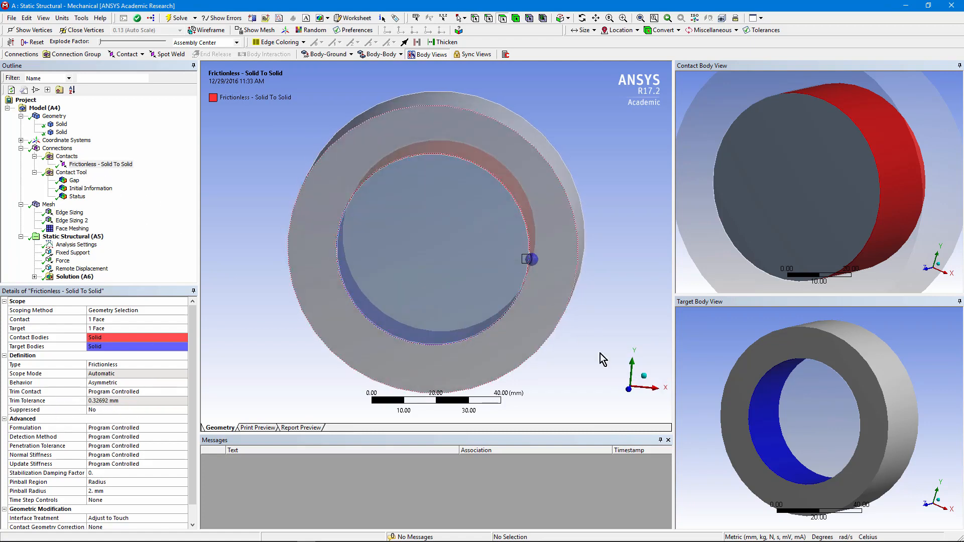
left_click(630, 389)
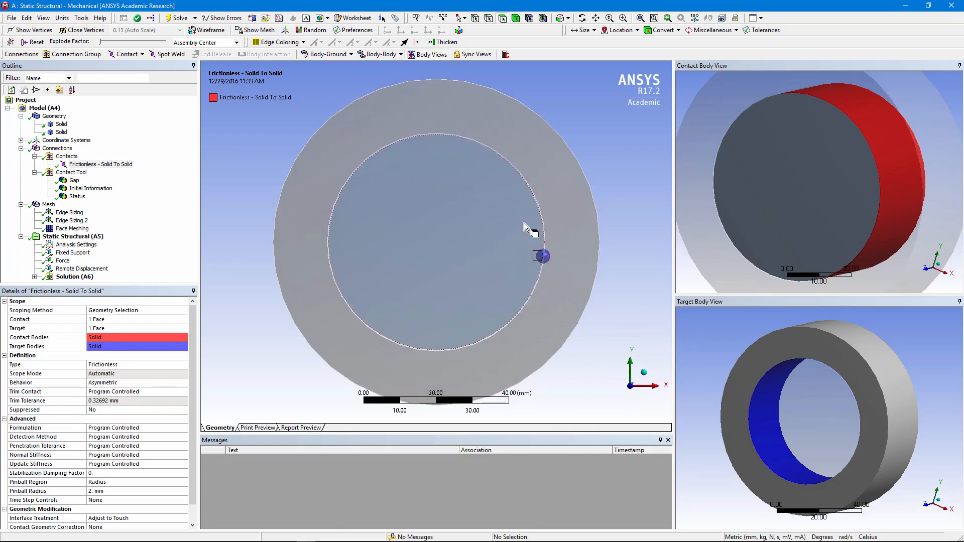
left_click_drag(519, 220, 568, 273)
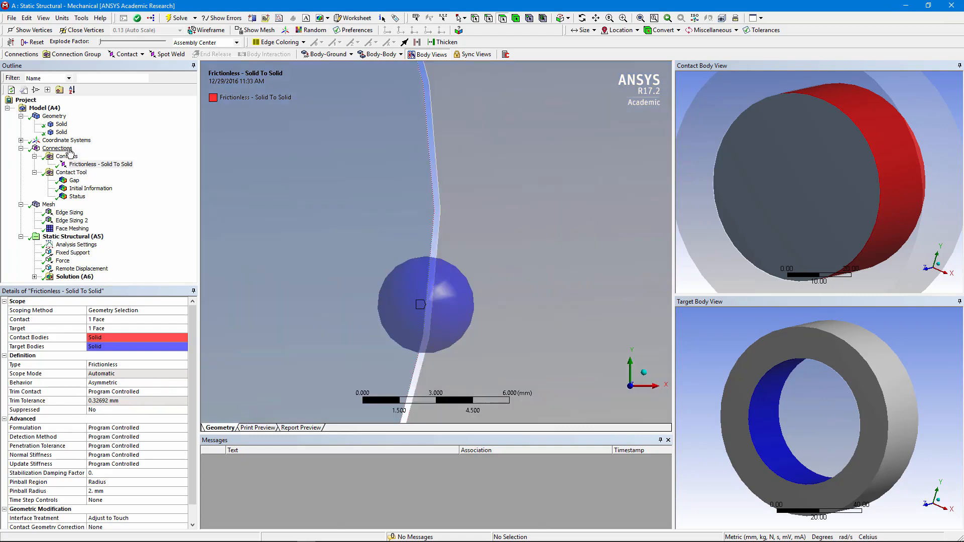
- Try the Value tolerance type for the Contacts group's auto detection, then restore Slider
left_click(67, 156)
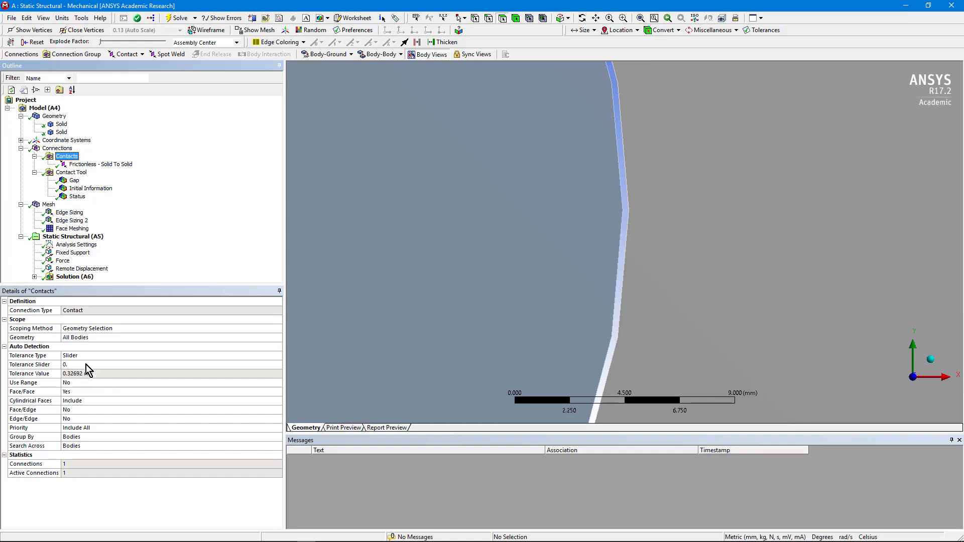
left_click(147, 365)
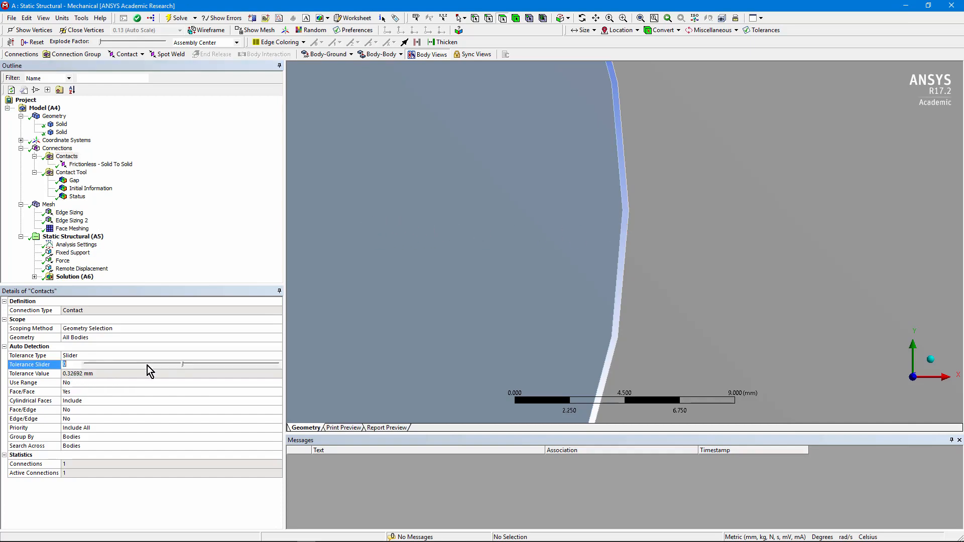
left_click(156, 356)
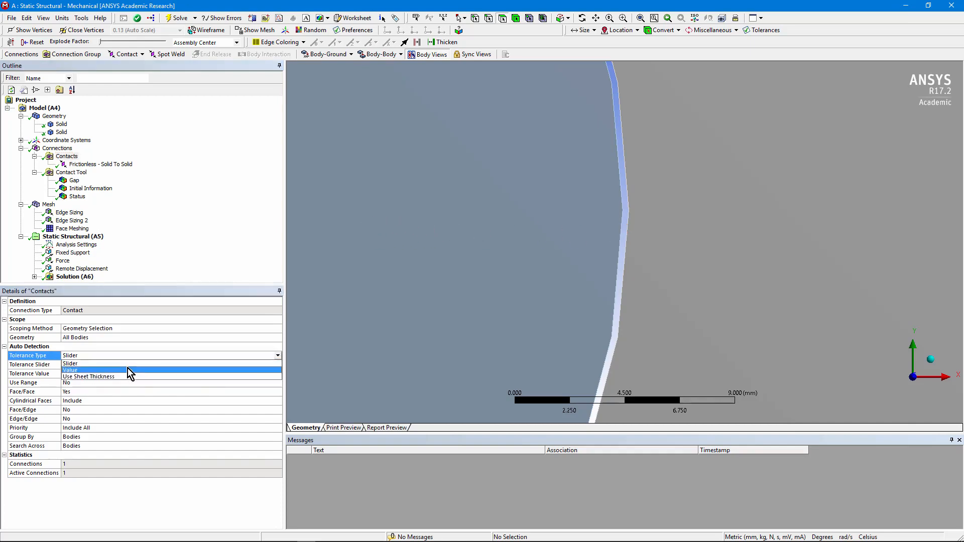
left_click(128, 368)
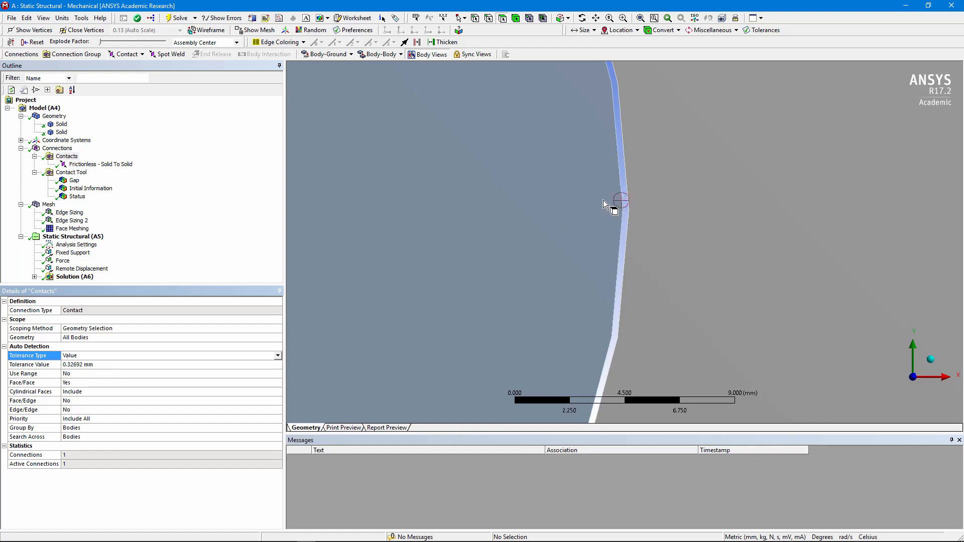
middle_click_drag(611, 210, 586, 217)
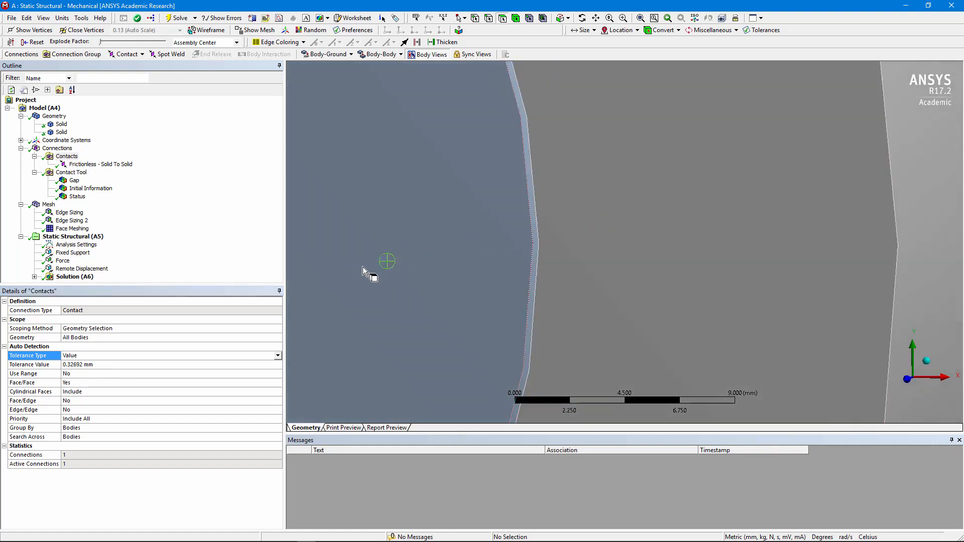
left_click(278, 355)
left_click(90, 364)
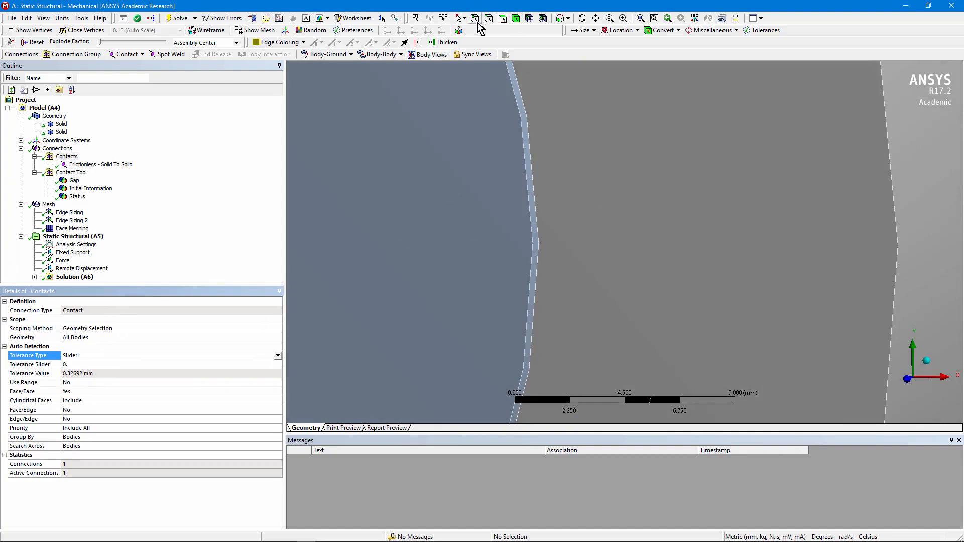
- Show the whole model at an angle and review the details of the frictionless contact region
left_click(640, 18)
middle_click_drag(636, 175, 538, 209)
left_click(90, 165)
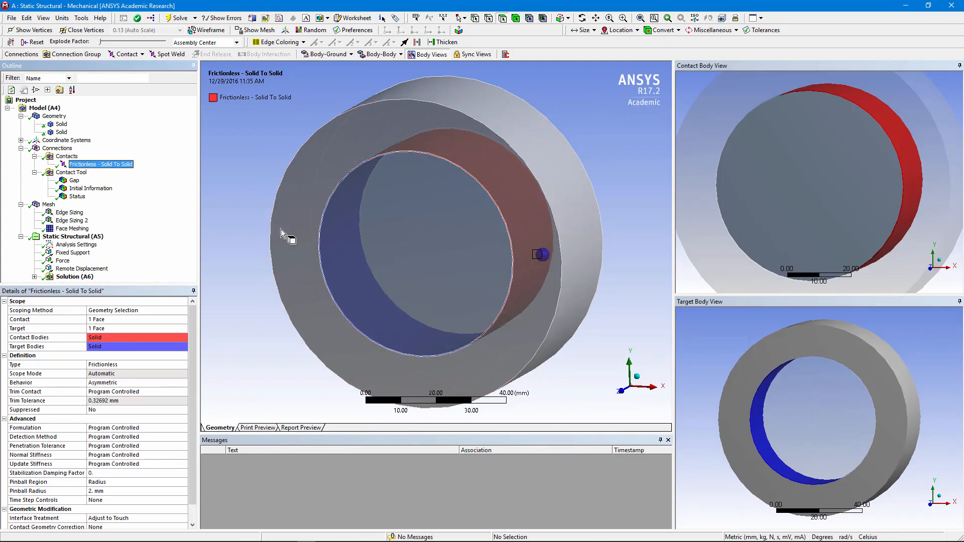
mouse_move(435, 263)
middle_mouse_down()
mouse_move(440, 247)
mouse_move(441, 263)
middle_mouse_up()
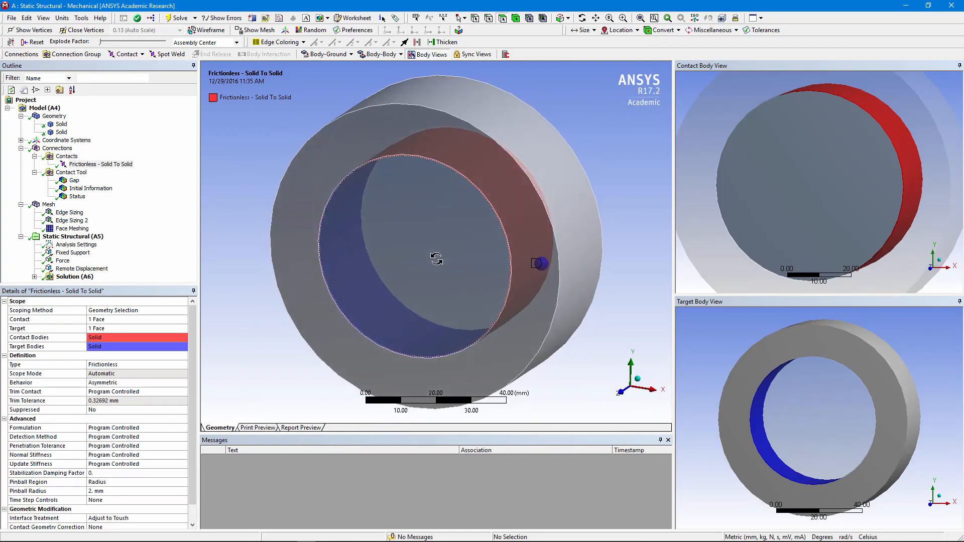
left_click(113, 165)
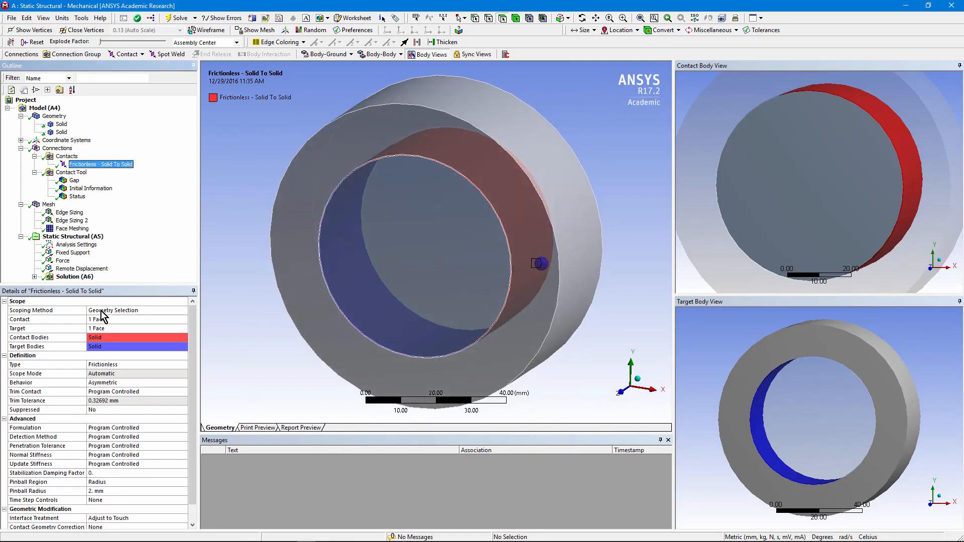
- Try the Frictional type for the solid-to-solid contact region, then restore Frictionless
left_click(169, 365)
left_click(184, 365)
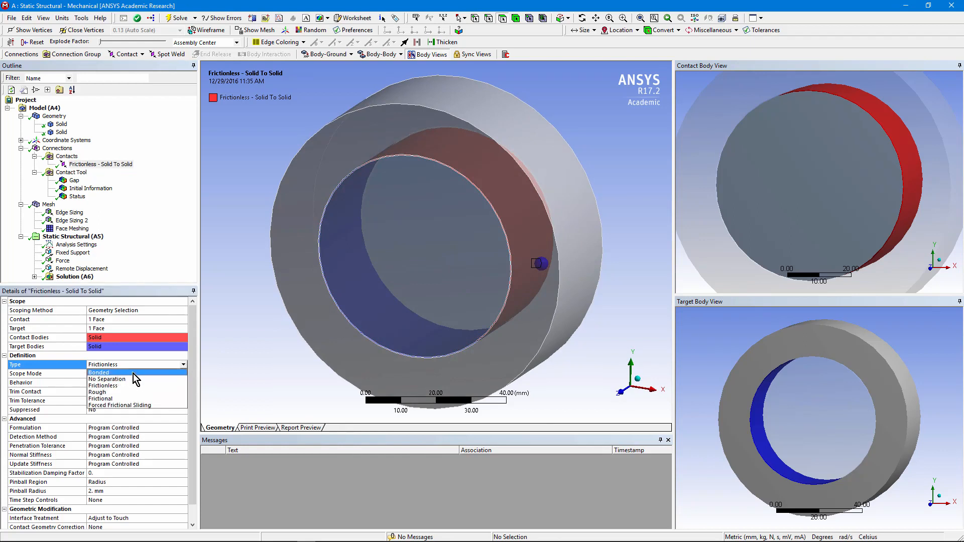
left_click(122, 399)
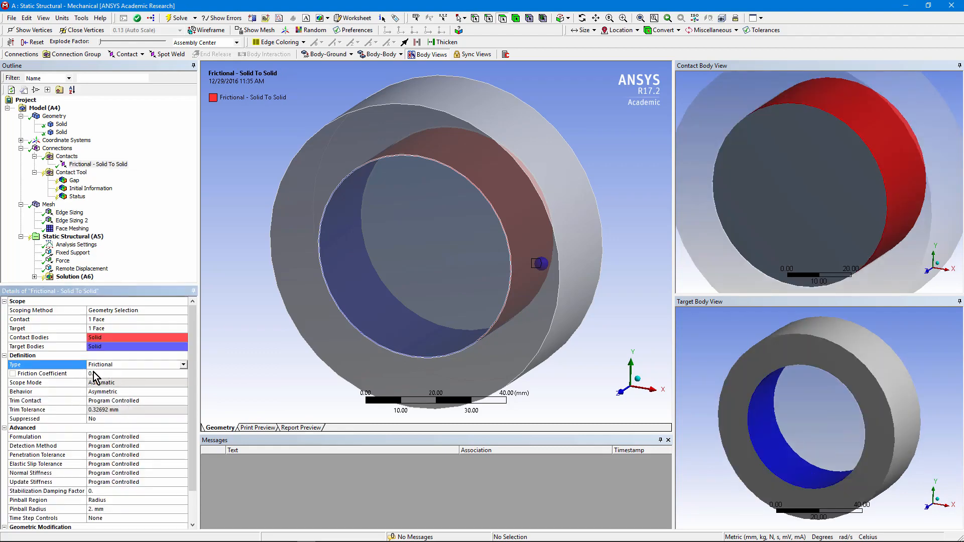
left_click(184, 365)
left_click(118, 384)
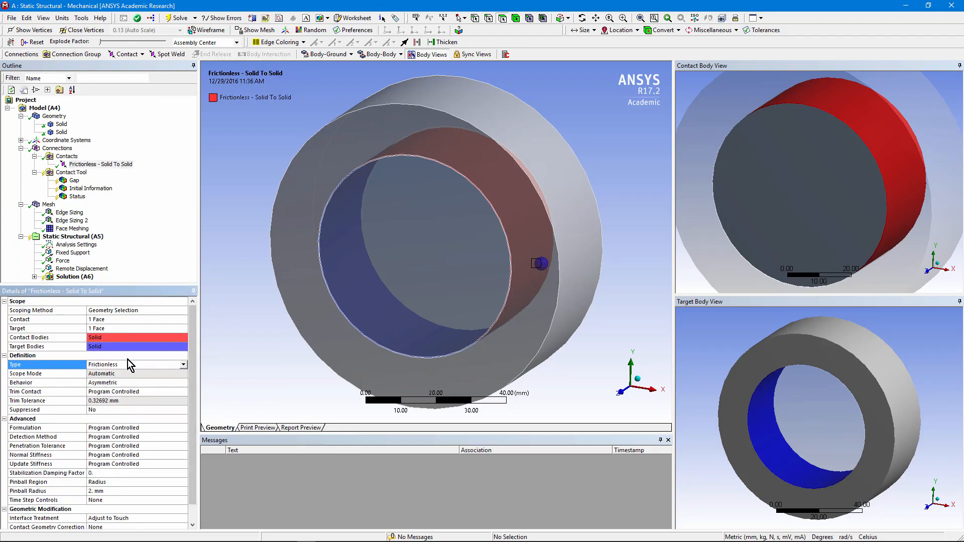
mouse_move(319, 343)
middle_mouse_down()
mouse_move(368, 334)
mouse_move(308, 343)
middle_mouse_up()
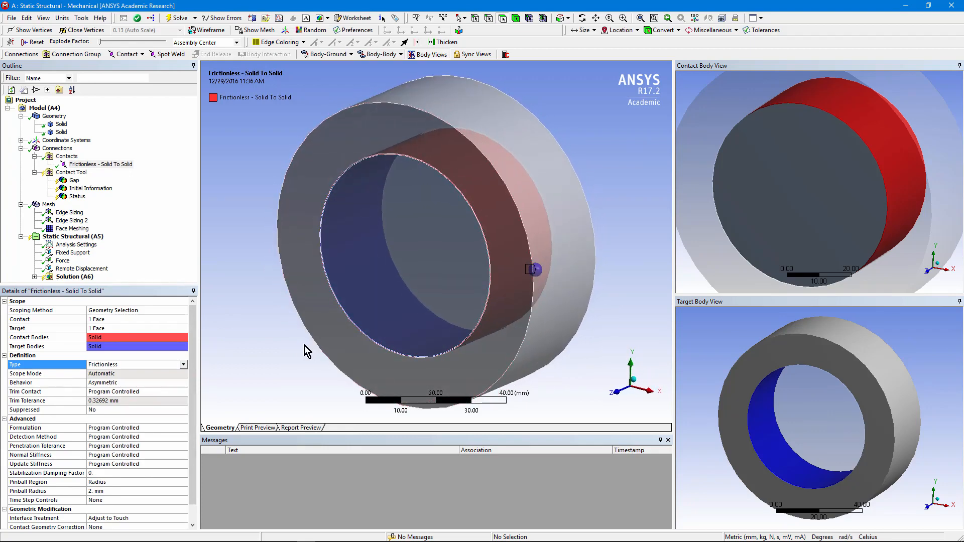
- Set the frictionless contact region's behavior to Asymmetric
left_click_drag(193, 349, 194, 367)
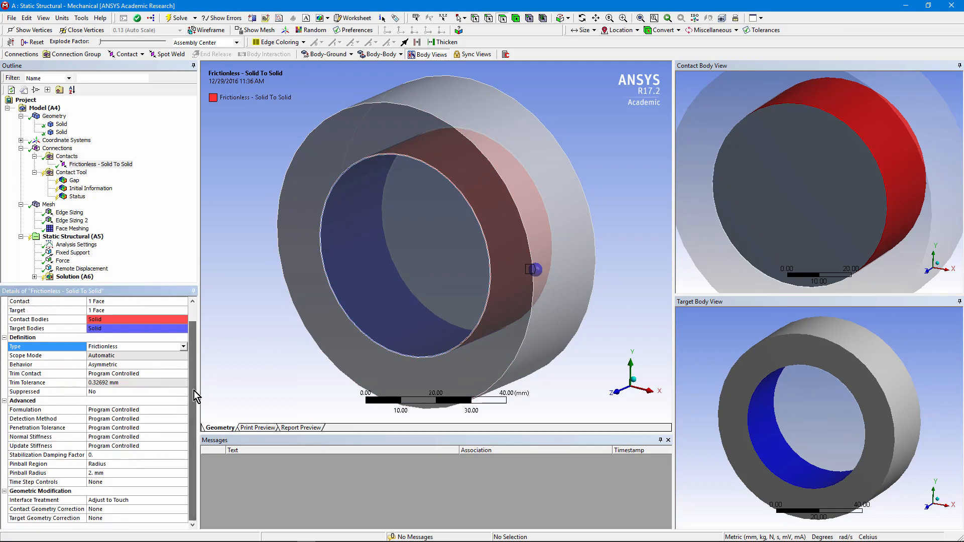
left_click(172, 363)
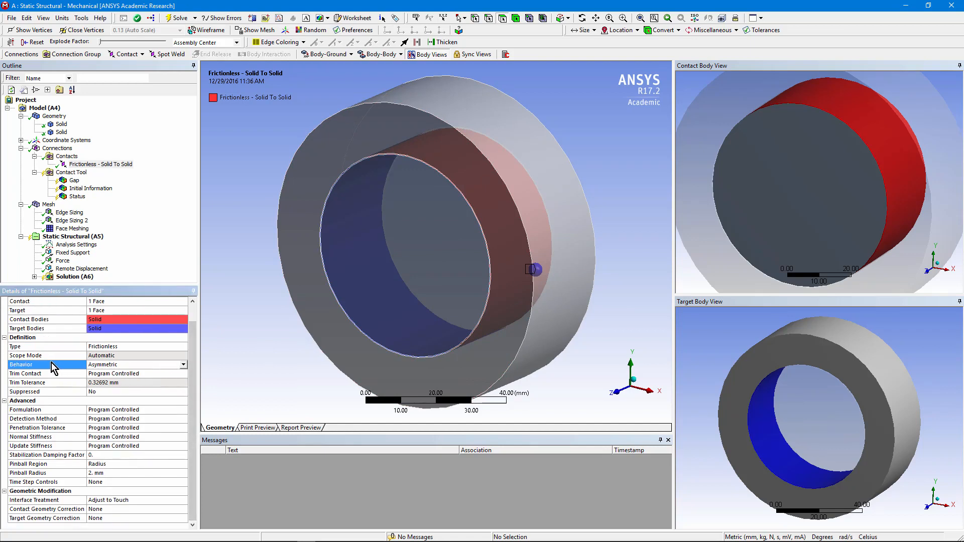
left_click(183, 364)
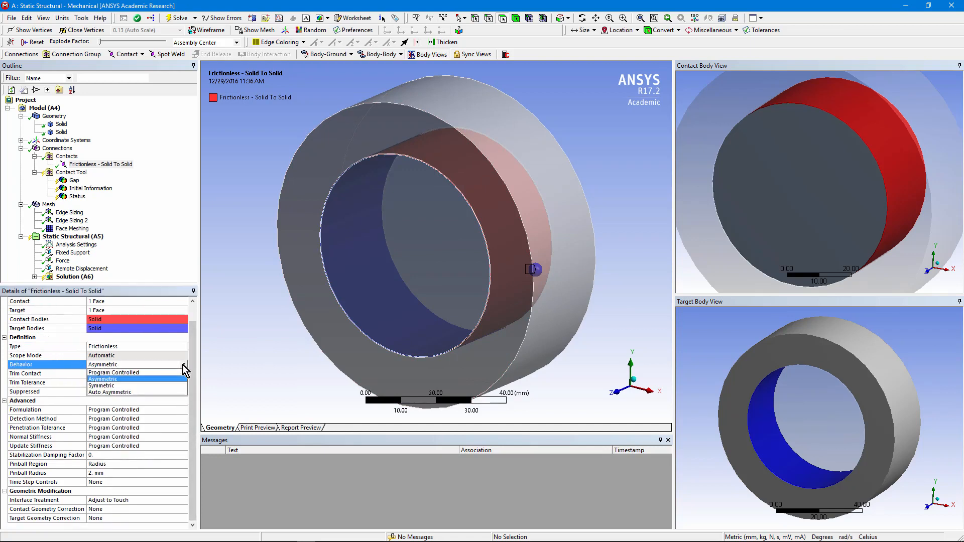
left_click(116, 379)
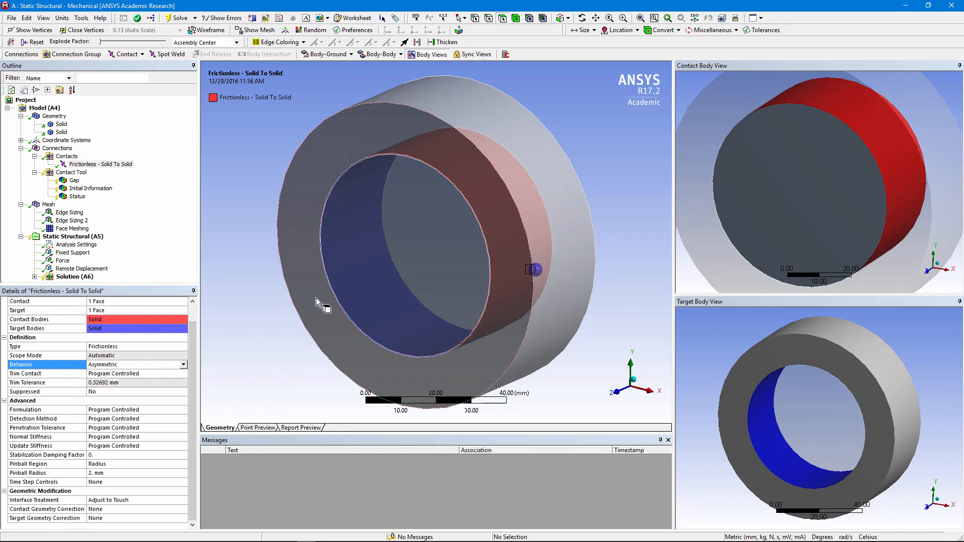
- Examine the inner cylinder's contact face and the outer ring's target face in the main and body views
mouse_move(411, 264)
middle_mouse_down()
mouse_move(484, 262)
mouse_move(442, 254)
mouse_move(421, 266)
middle_mouse_up()
mouse_move(821, 215)
middle_mouse_down()
mouse_move(779, 218)
mouse_move(815, 209)
middle_mouse_up()
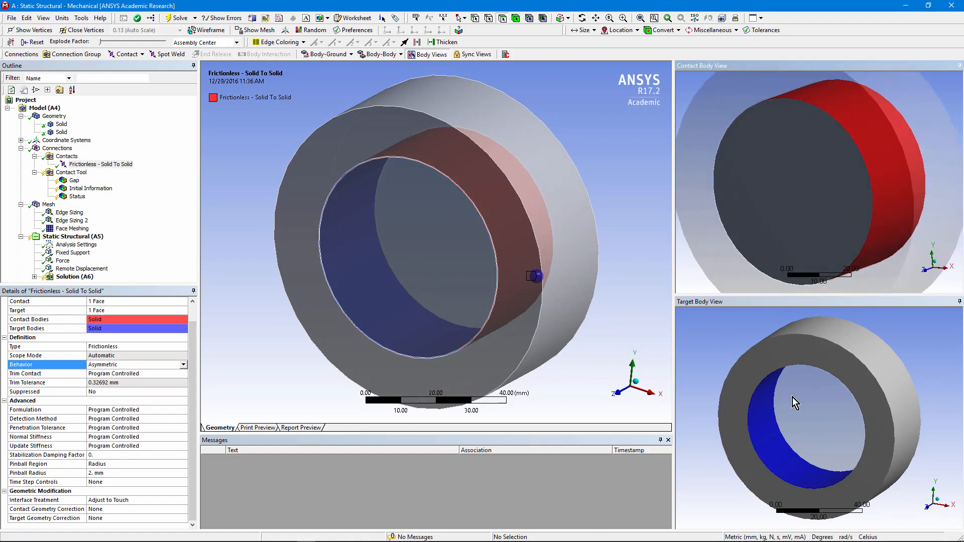
mouse_move(792, 397)
middle_mouse_down()
mouse_move(830, 380)
mouse_move(788, 399)
middle_mouse_up()
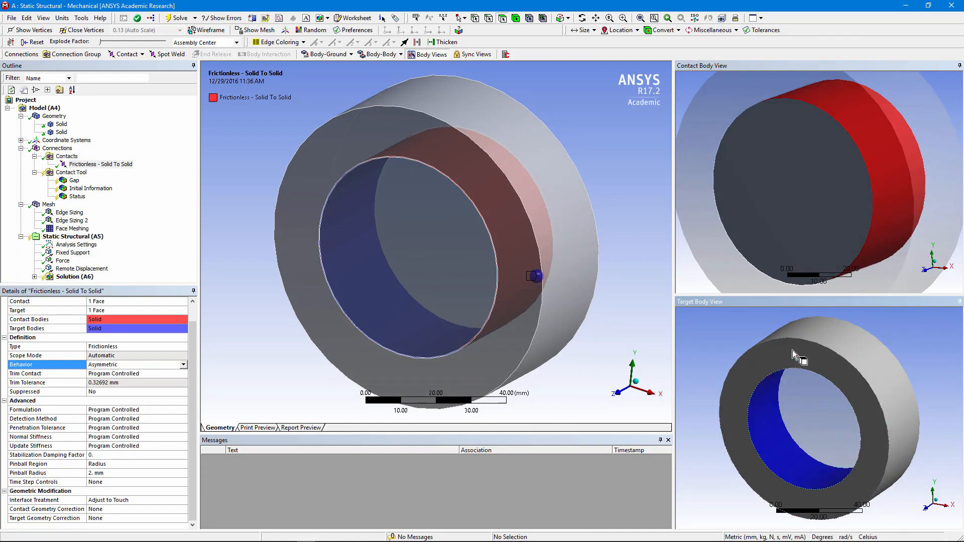
middle_click_drag(790, 158, 773, 227)
mouse_move(822, 414)
middle_mouse_down()
mouse_move(845, 399)
mouse_move(812, 414)
middle_mouse_up()
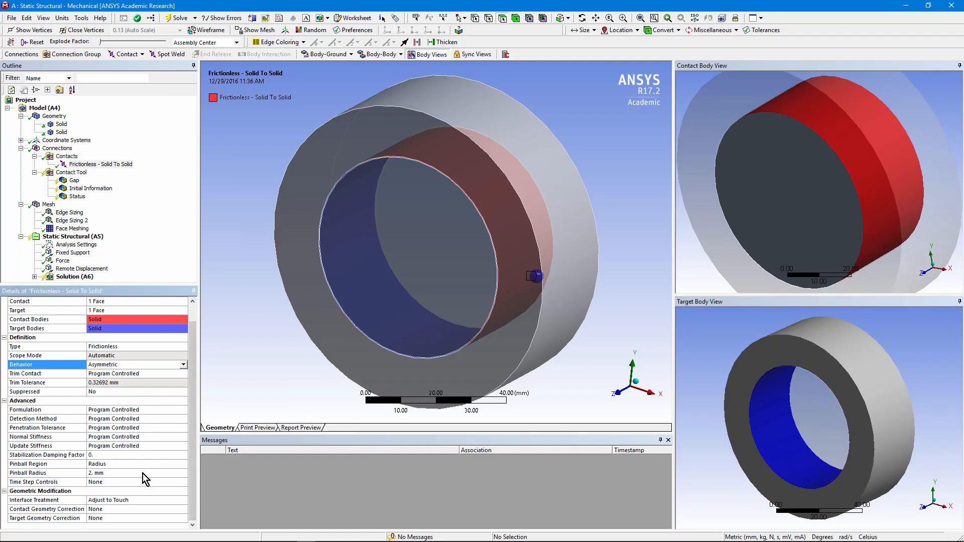
- Try the Pure Penalty, MPC and Normal Lagrange formulations for the frictionless contact region, then restore Program Controlled
left_click(179, 411)
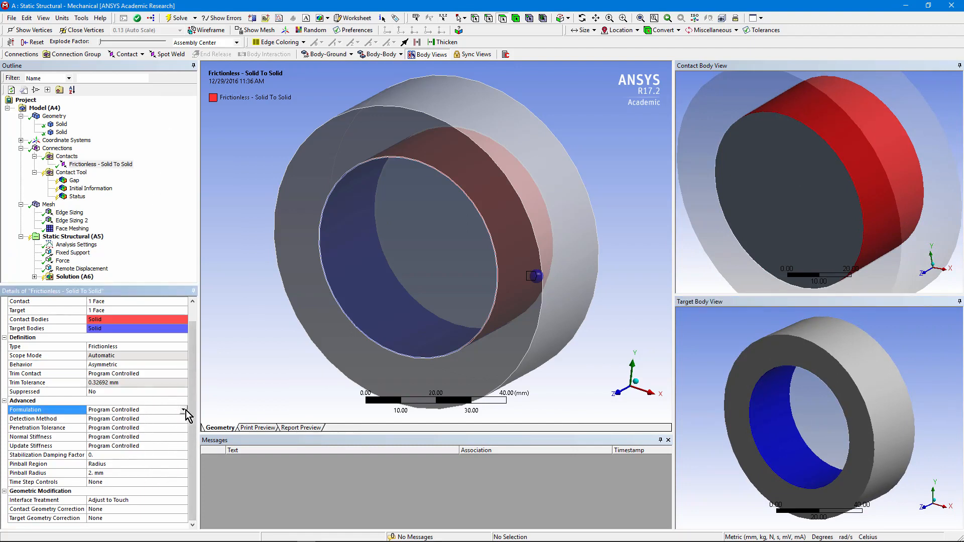
left_click(183, 409)
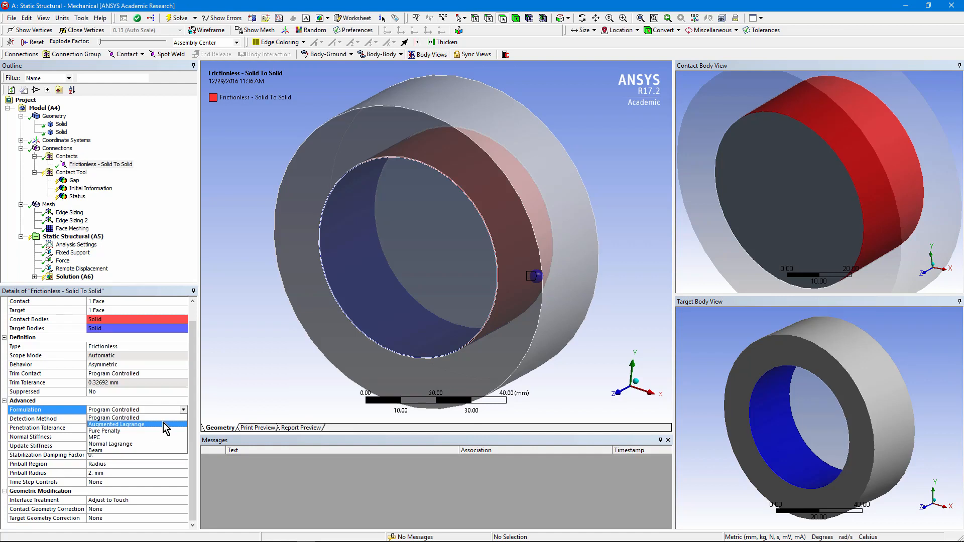
left_click(124, 432)
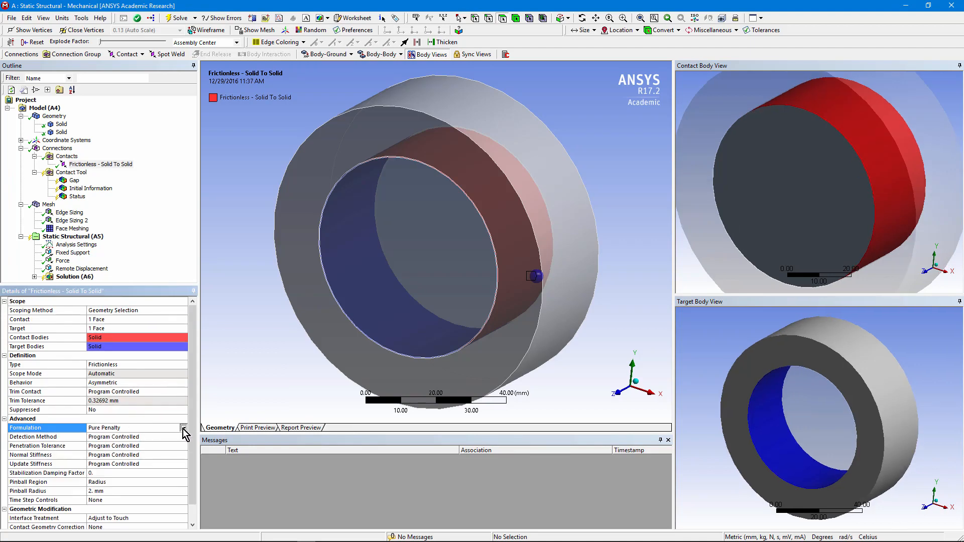
left_click(183, 428)
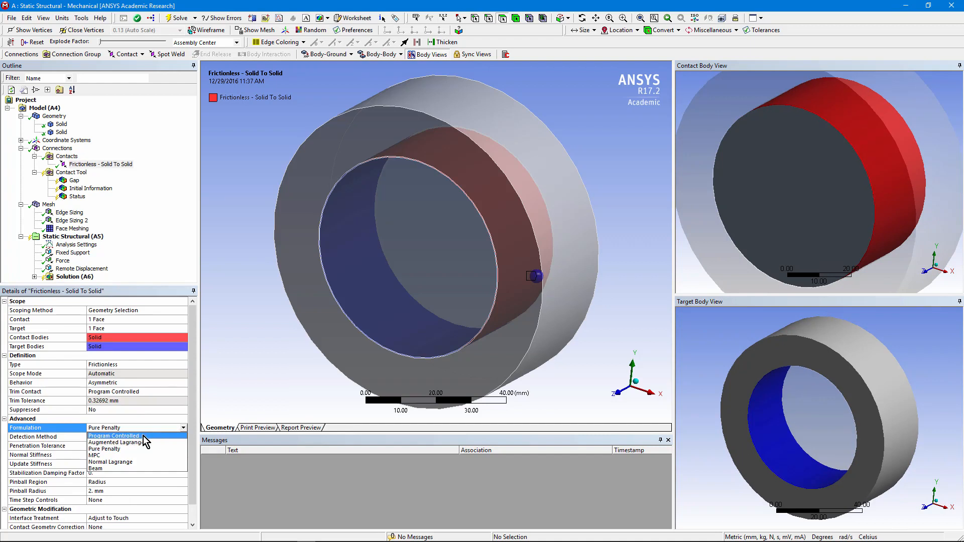
left_click(104, 455)
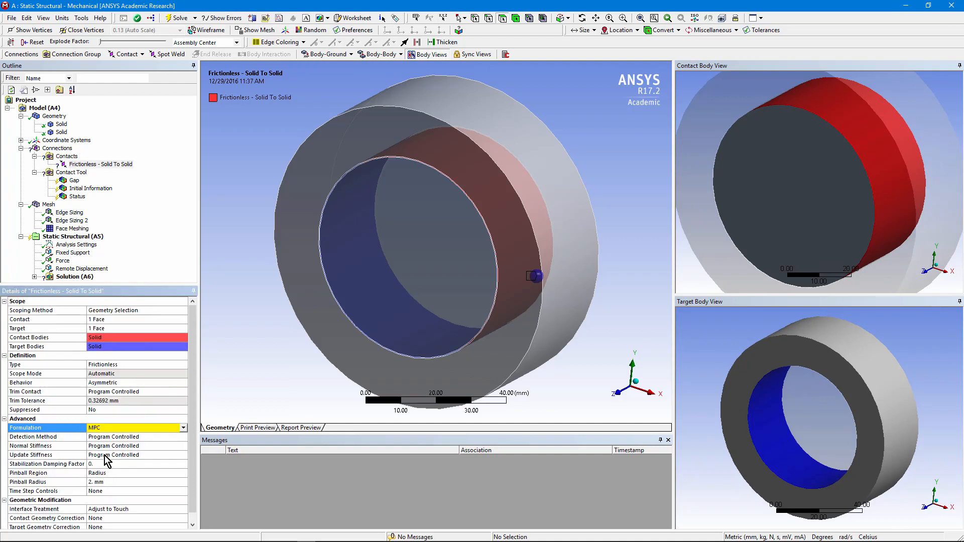
left_click(184, 429)
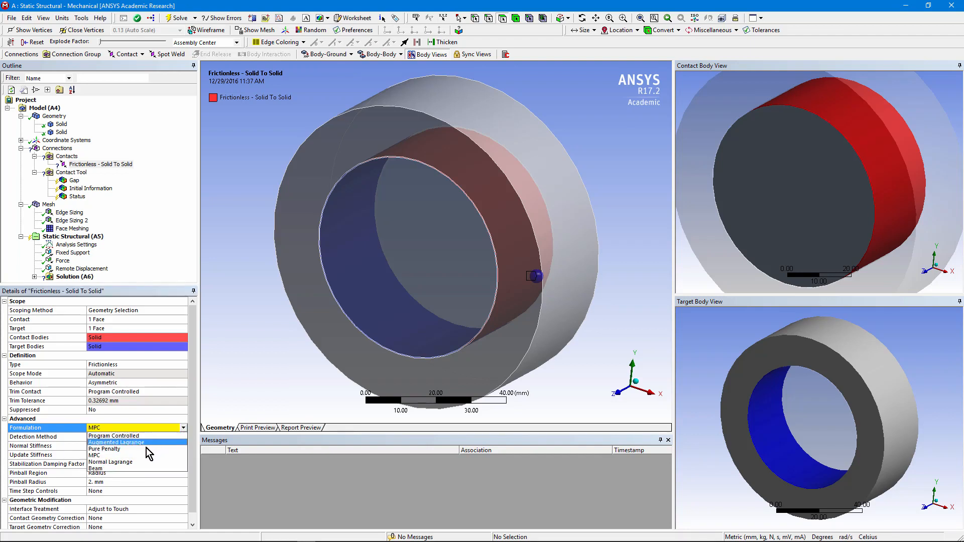
left_click(137, 462)
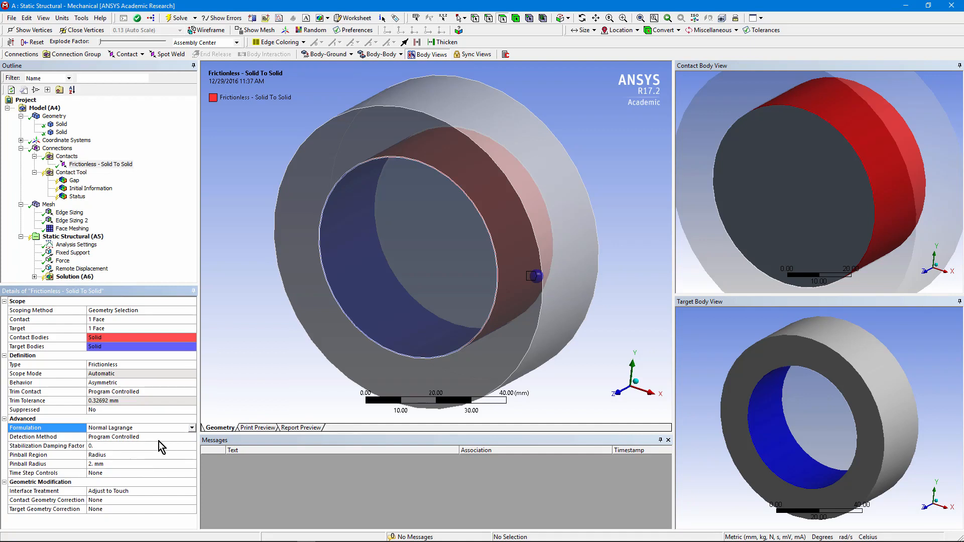
left_click(192, 428)
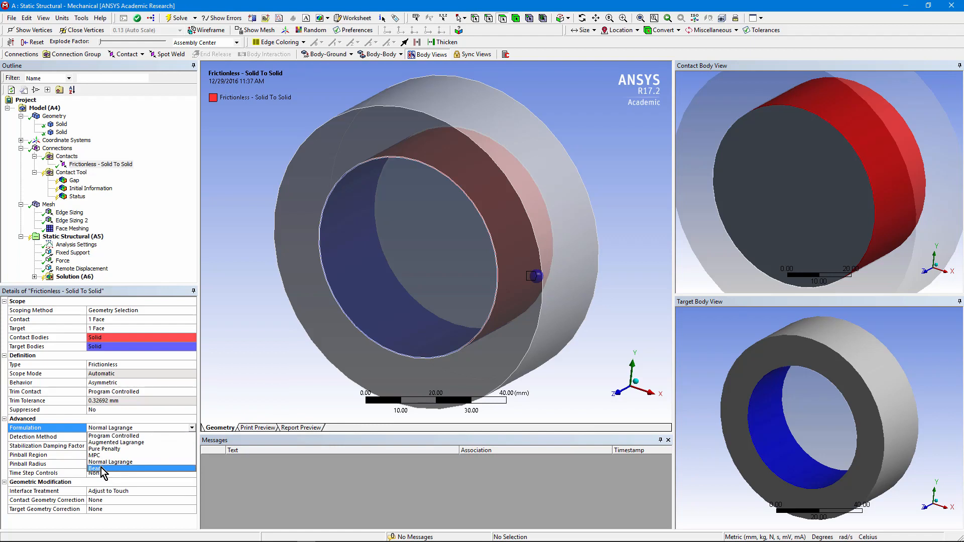
left_click(116, 436)
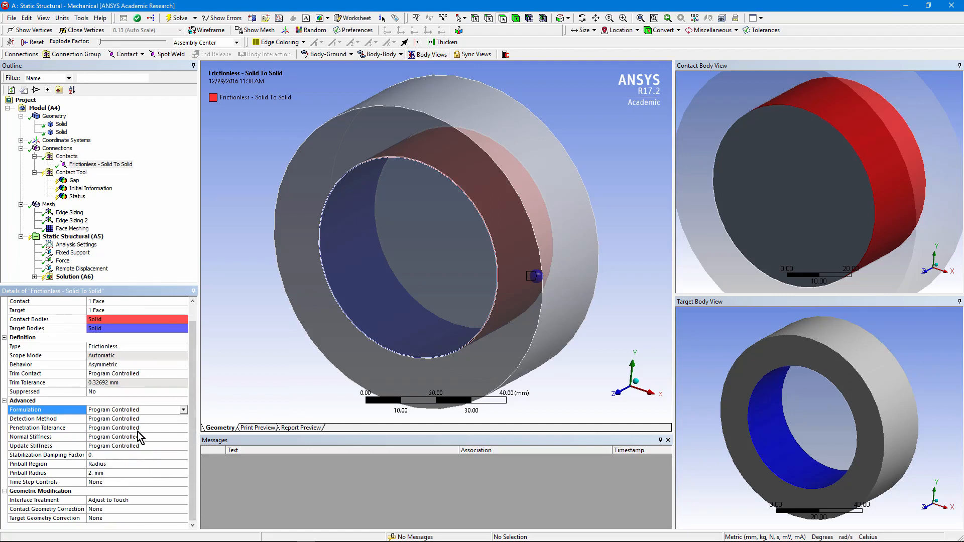
- Review the available detection methods for the frictionless contact region, including the nodal and Gauss point options
left_click(170, 421)
left_click(184, 419)
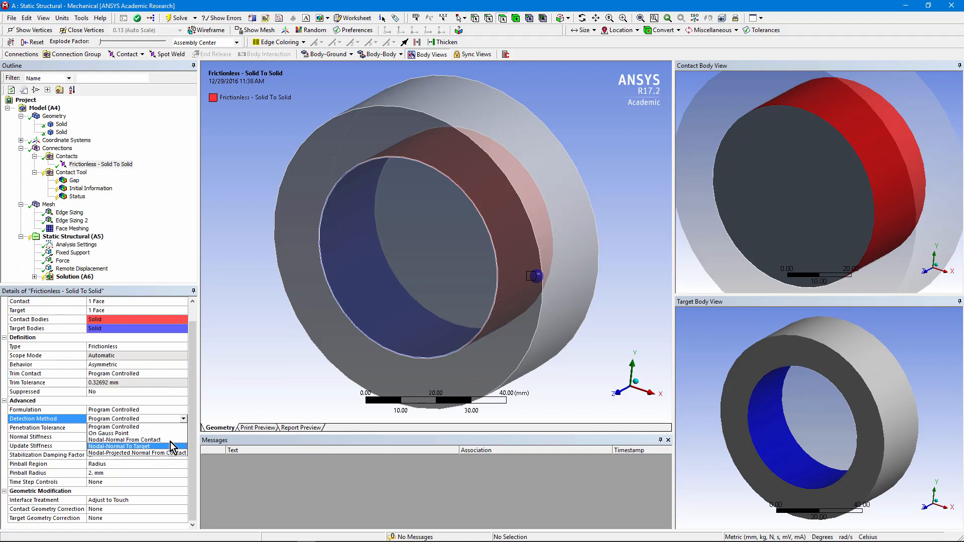
left_click(193, 438)
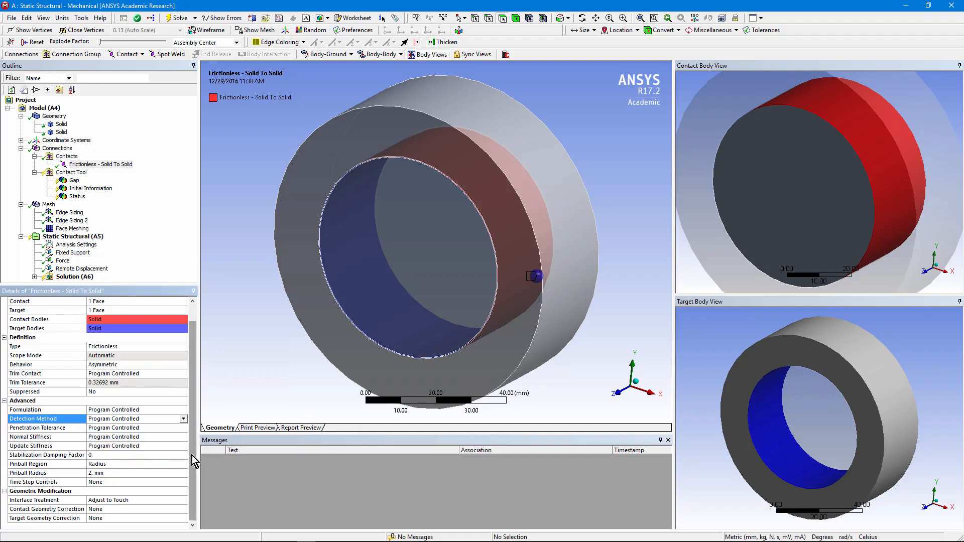
left_click(184, 419)
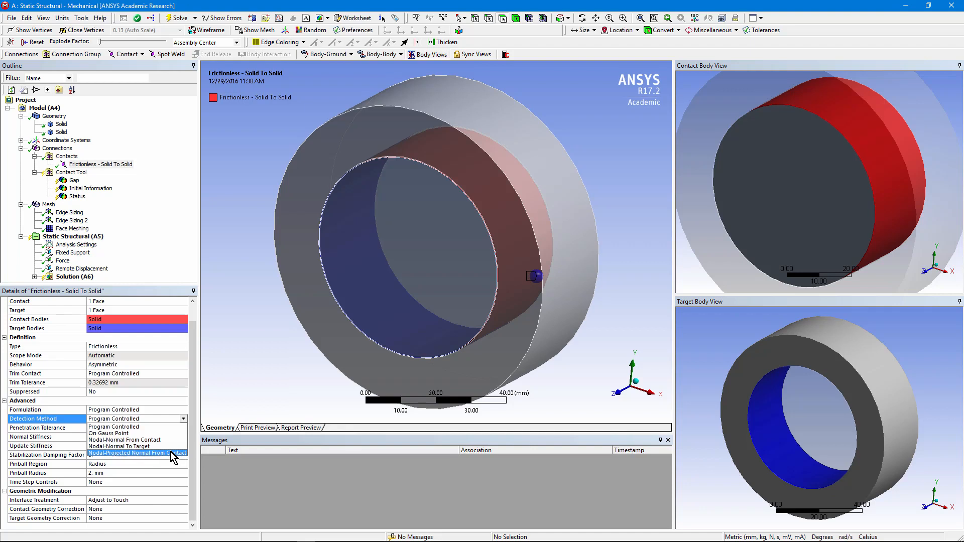
left_click(256, 366)
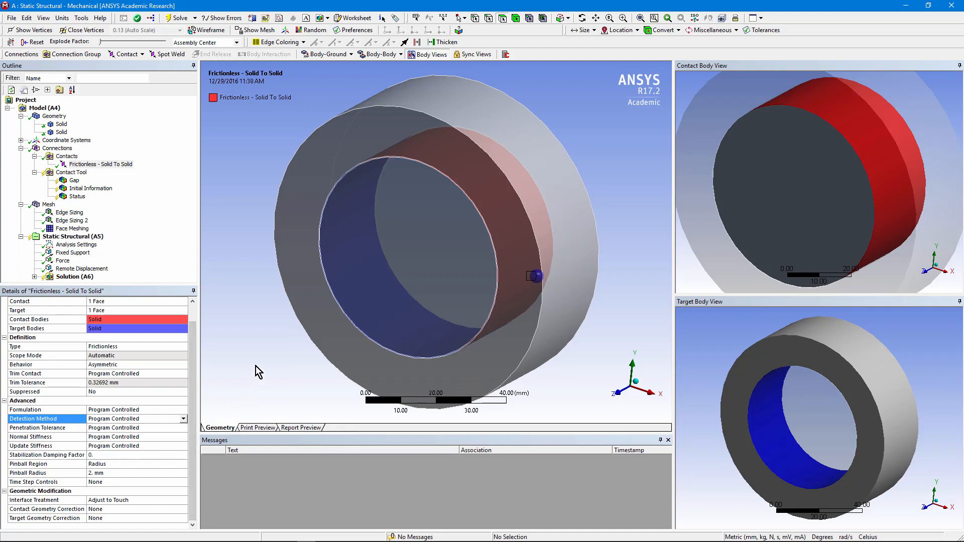
- Review the Normal Stiffness and Update Stiffness options of the frictionless contact region
left_click(183, 438)
left_click(184, 438)
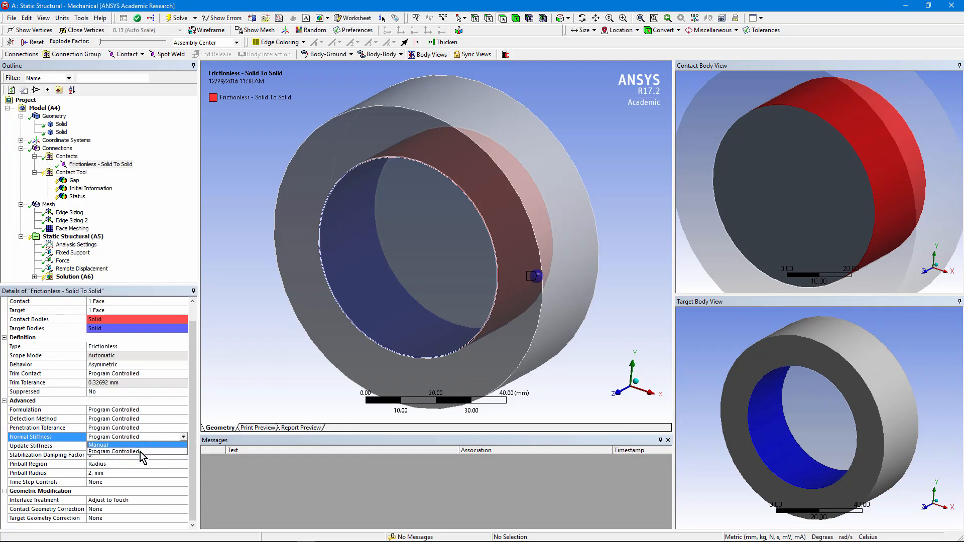
left_click(220, 409)
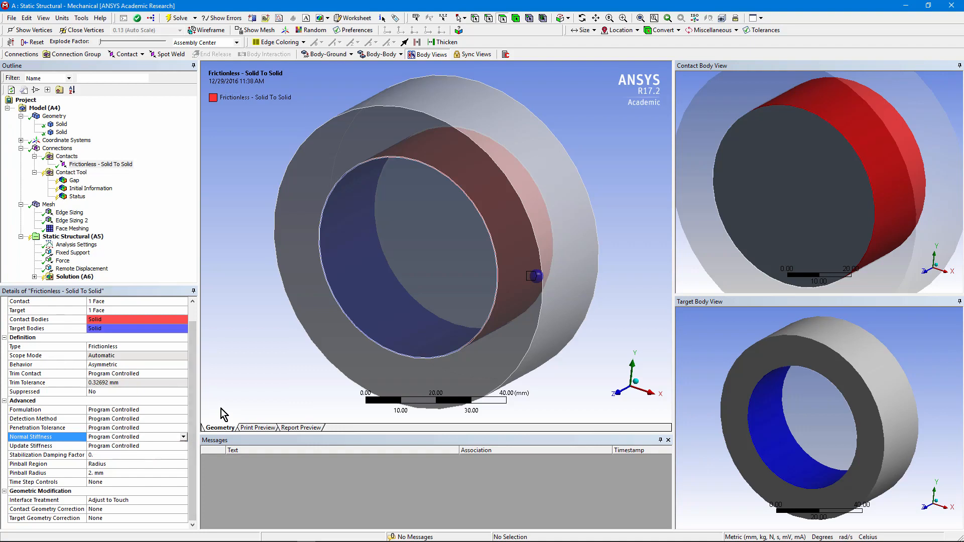
left_click(184, 447)
left_click(184, 446)
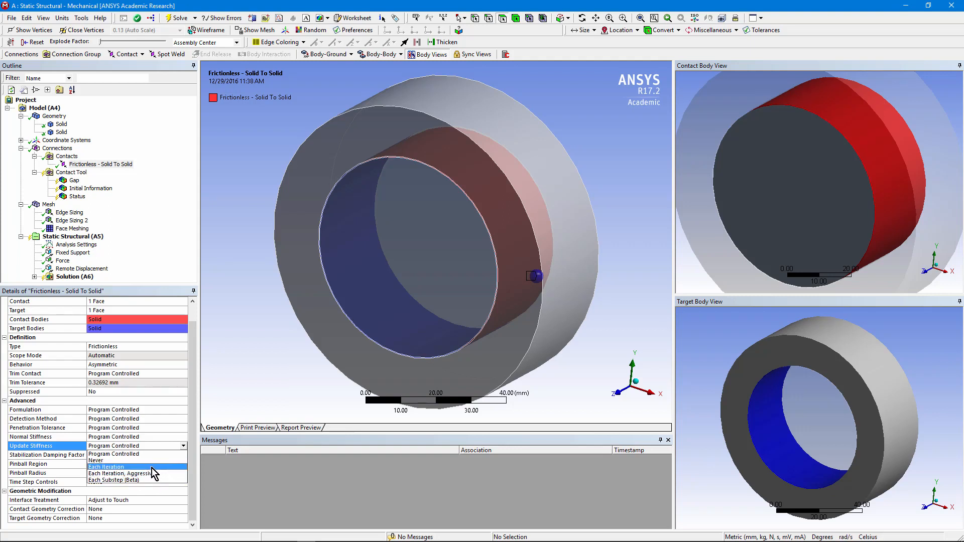
left_click(257, 393)
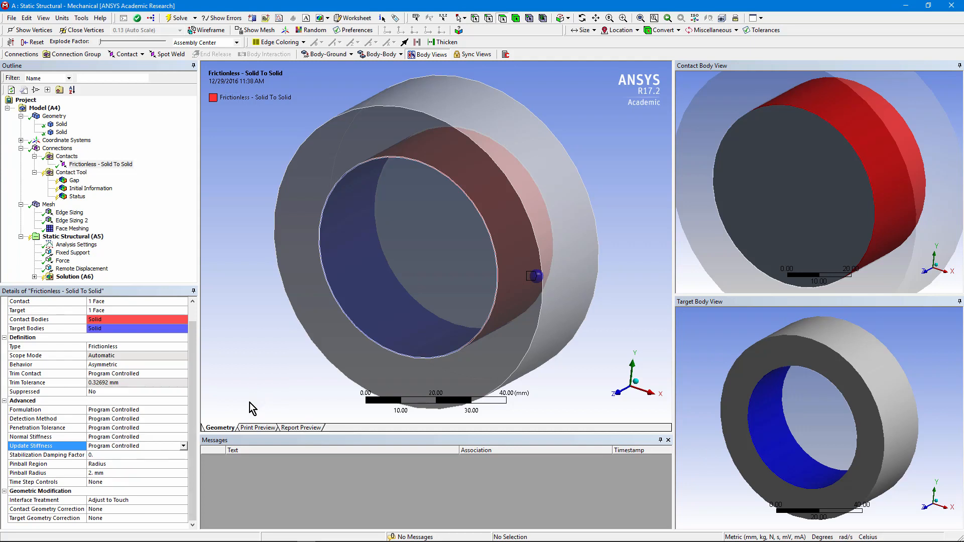
- Review the stabilization damping and pinball settings, and examine the pinball sphere up close against the gap between the cylinders
left_click(181, 456)
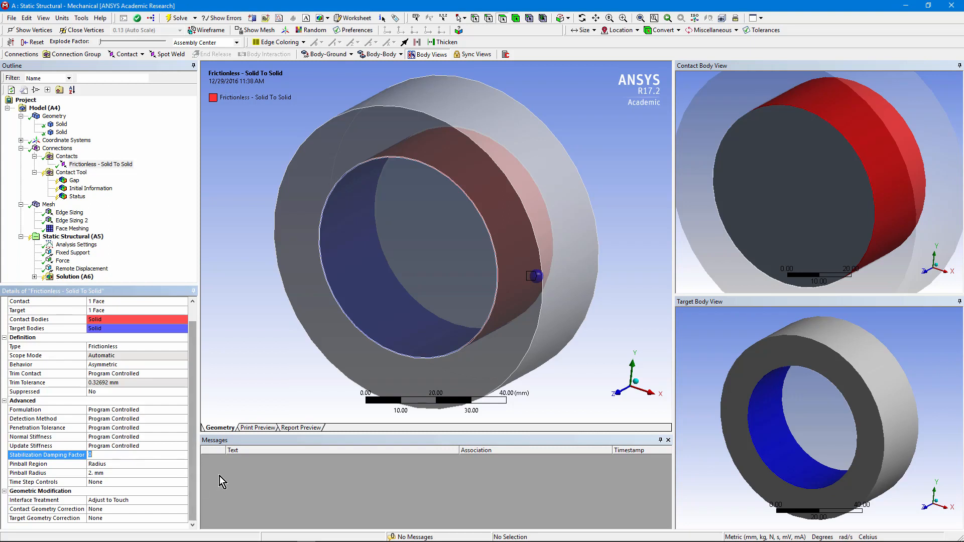
left_click(177, 465)
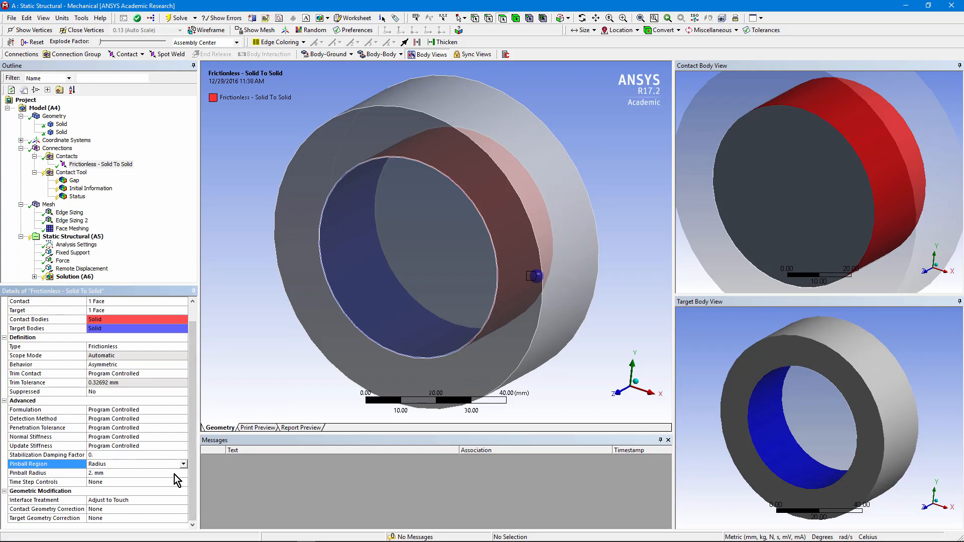
left_click(176, 474)
middle_click_drag(299, 377, 349, 363)
right_click_drag(505, 252, 558, 294)
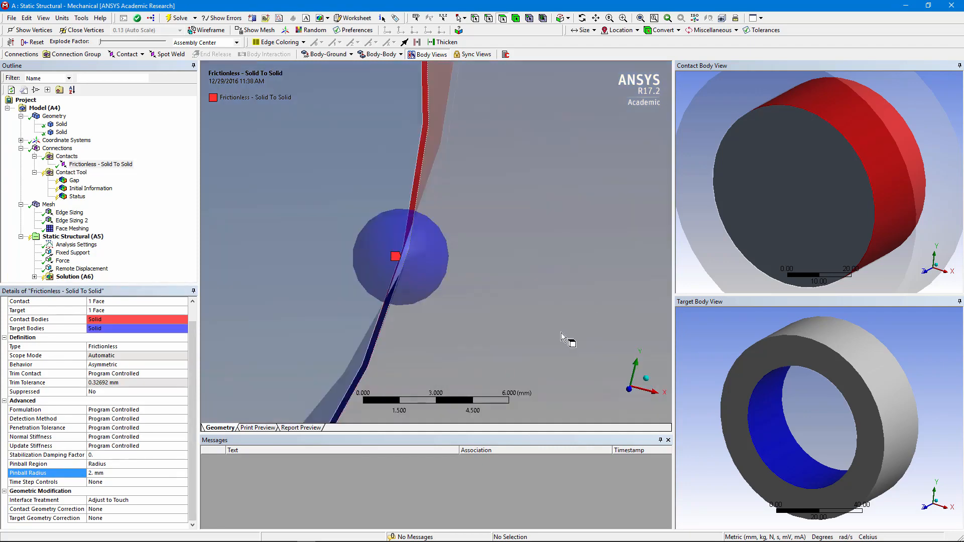
middle_click_drag(571, 338, 426, 325)
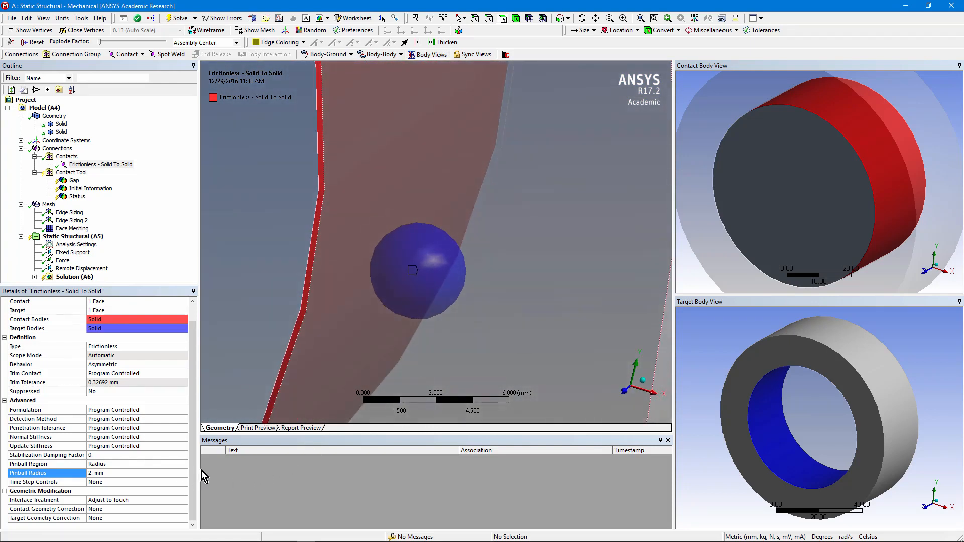
- Try the Program Controlled pinball region for the frictionless contact, then restore Radius and check the pinball sphere in the model
left_click(185, 464)
left_click(184, 465)
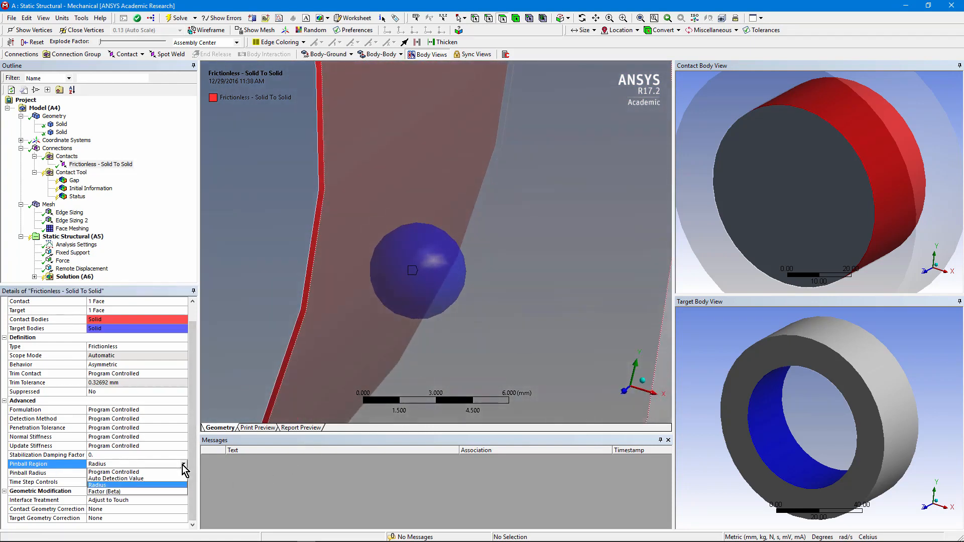
left_click(151, 475)
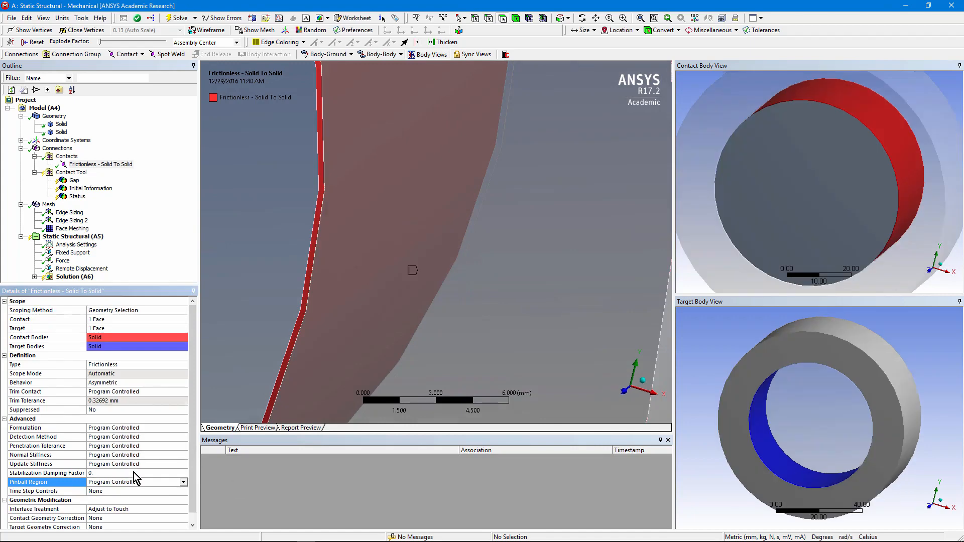
left_click(184, 483)
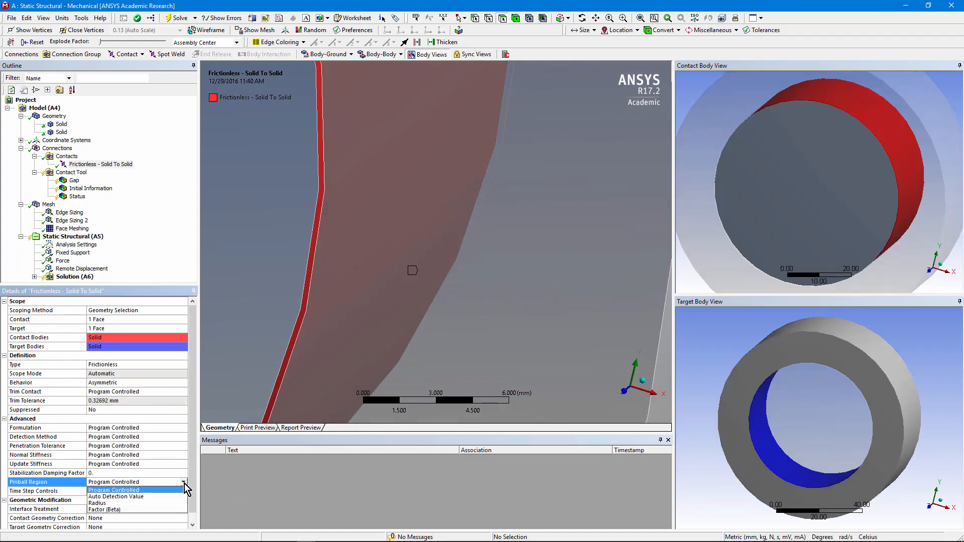
left_click(143, 503)
mouse_move(409, 364)
middle_mouse_down()
mouse_move(423, 346)
mouse_move(439, 353)
mouse_move(425, 357)
mouse_move(422, 345)
mouse_move(430, 355)
mouse_move(424, 345)
mouse_move(441, 336)
mouse_move(402, 357)
middle_mouse_up()
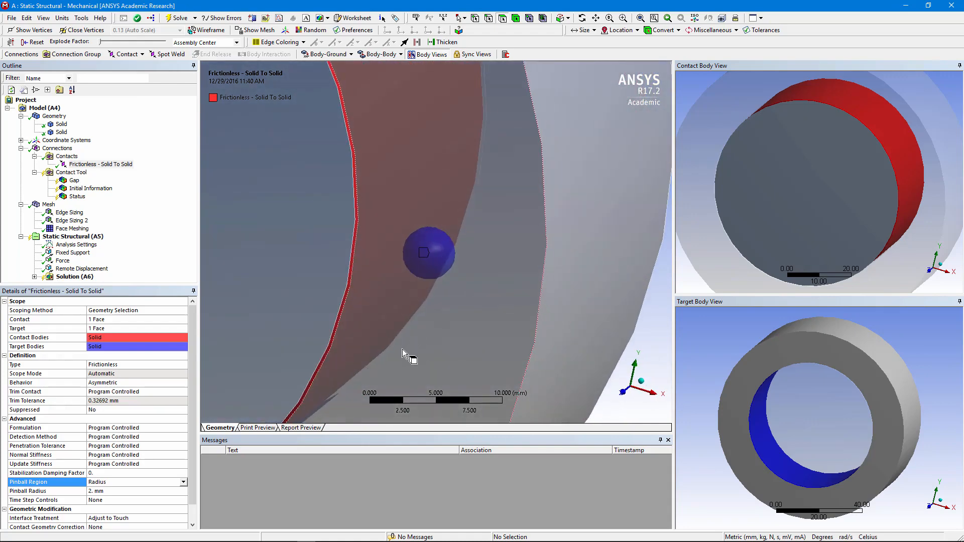
left_click(187, 419)
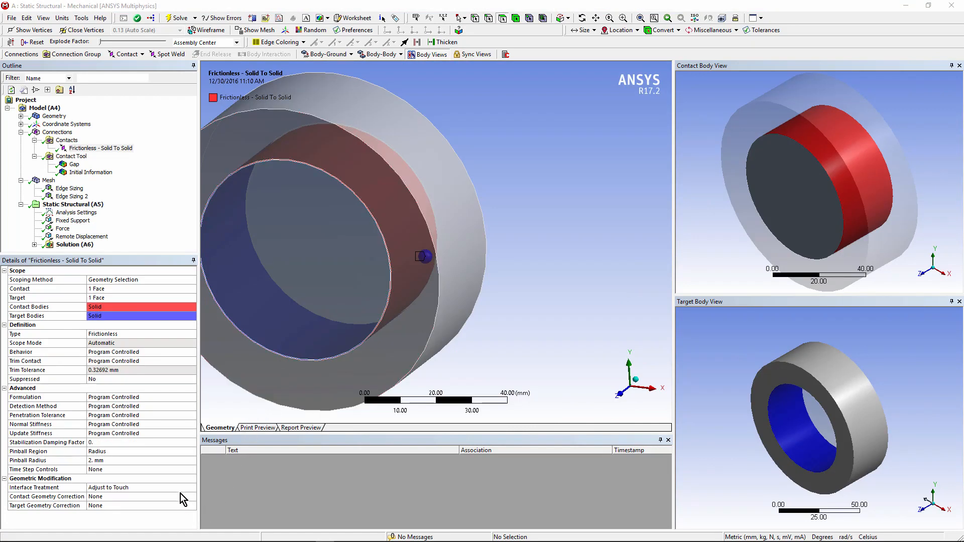
- Try Add Offset, No Ramping as the contact's interface treatment, then restore Adjust to Touch
left_click(181, 489)
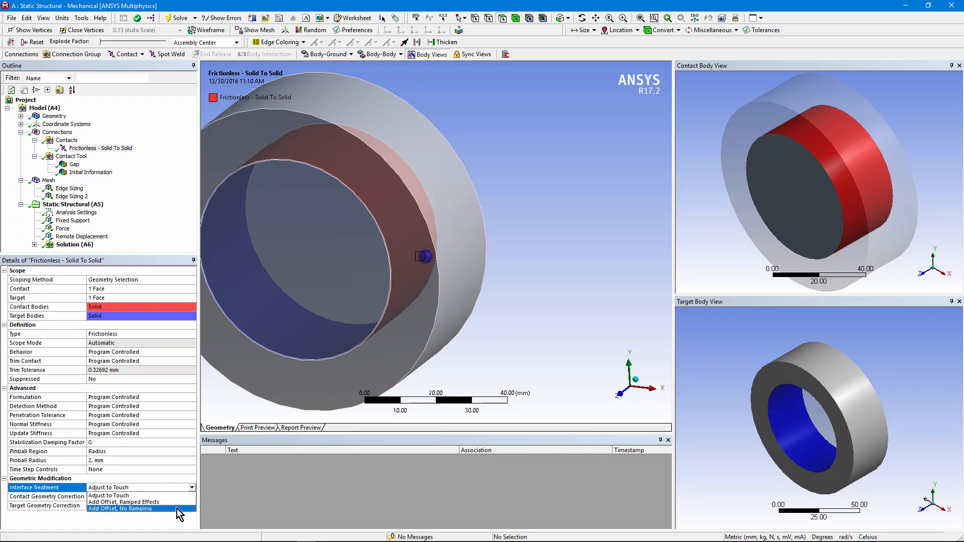
left_click(177, 509)
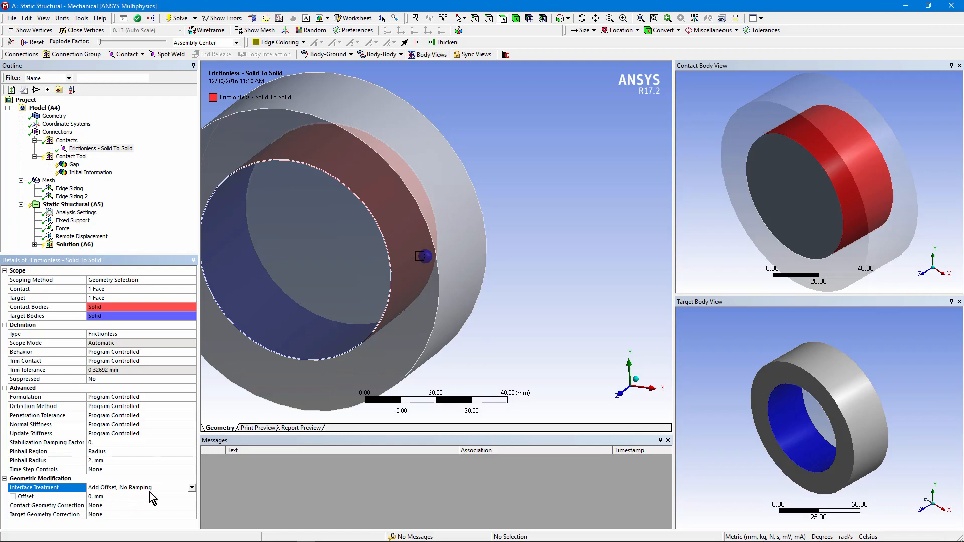
left_click(191, 489)
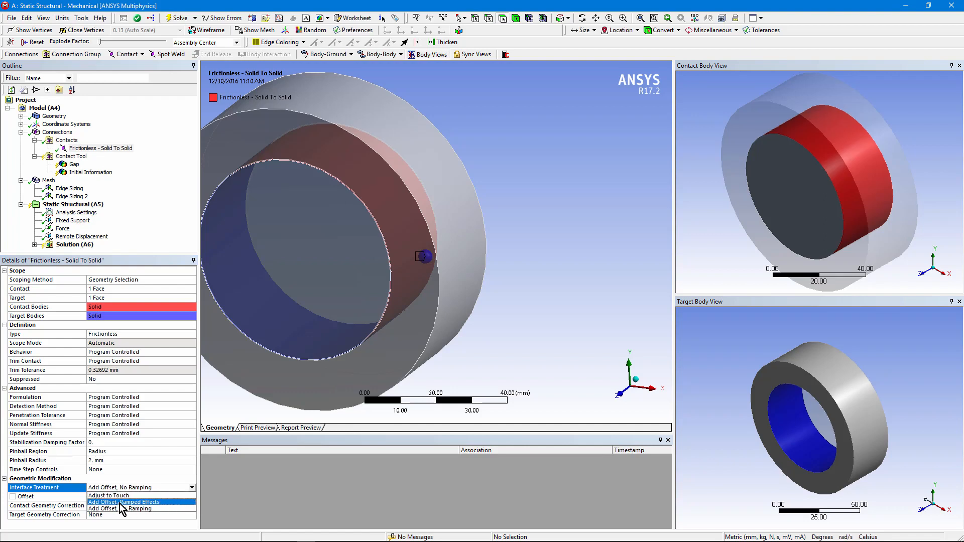
left_click(147, 496)
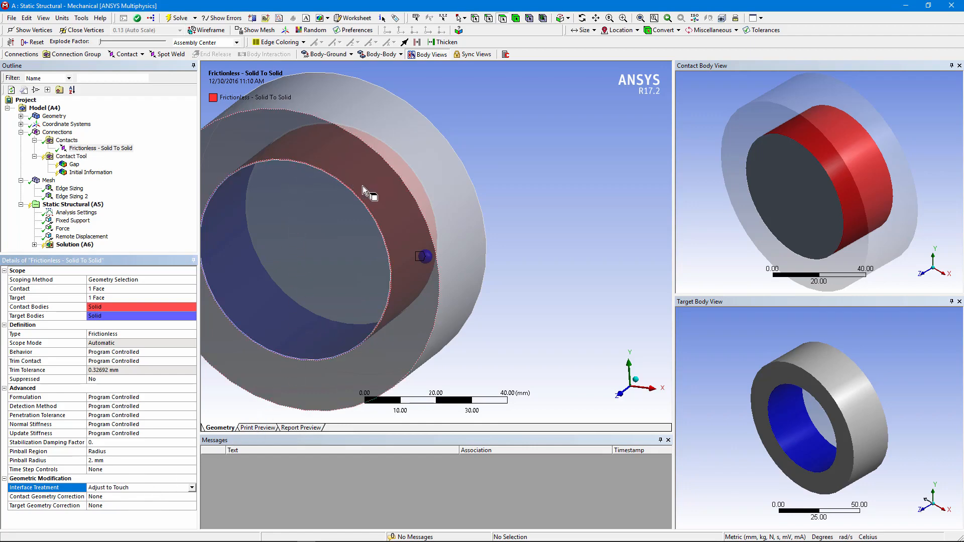
- Examine the gap between the contact and target faces inside the pinball sphere up close, then show the whole model
middle_click_drag(351, 274, 402, 259)
right_click_drag(421, 266, 423, 268)
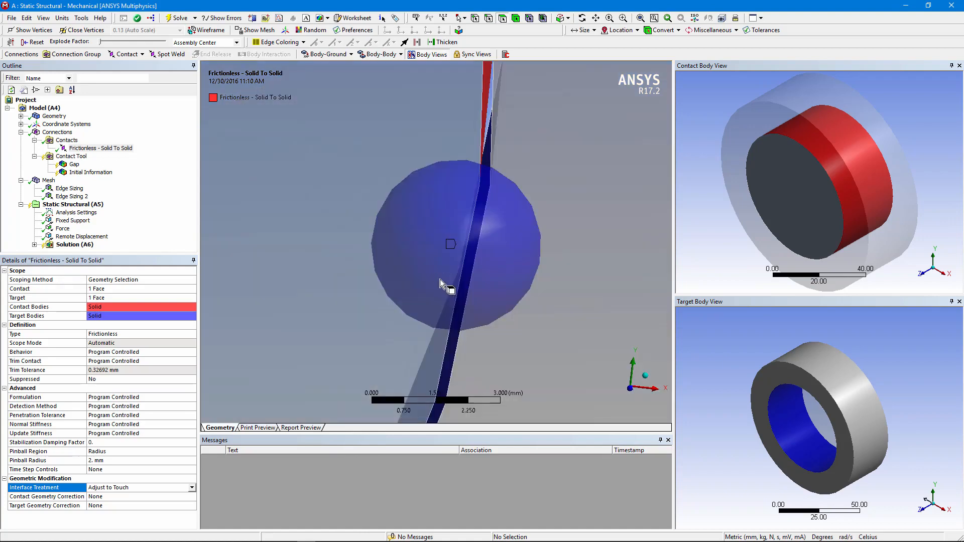
middle_click_drag(509, 315, 517, 323)
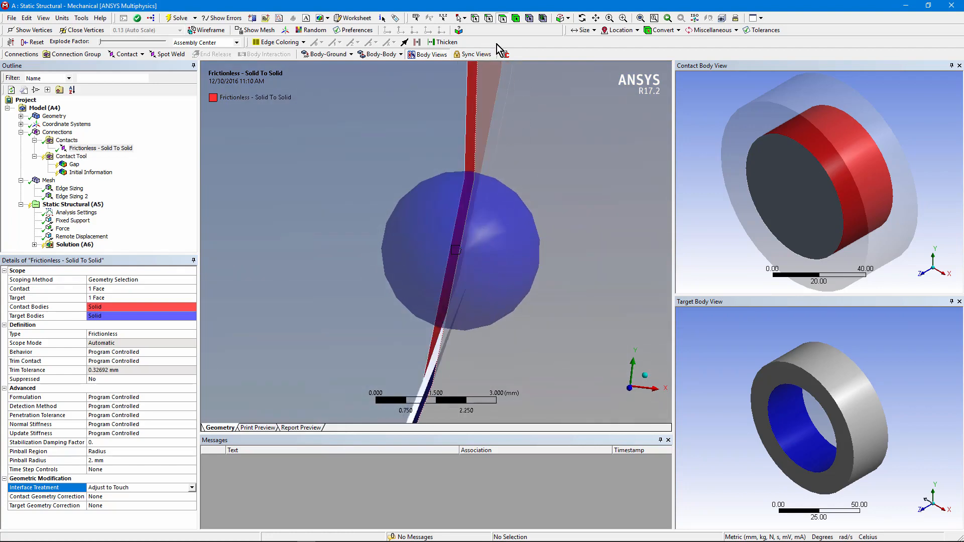
left_click(640, 18)
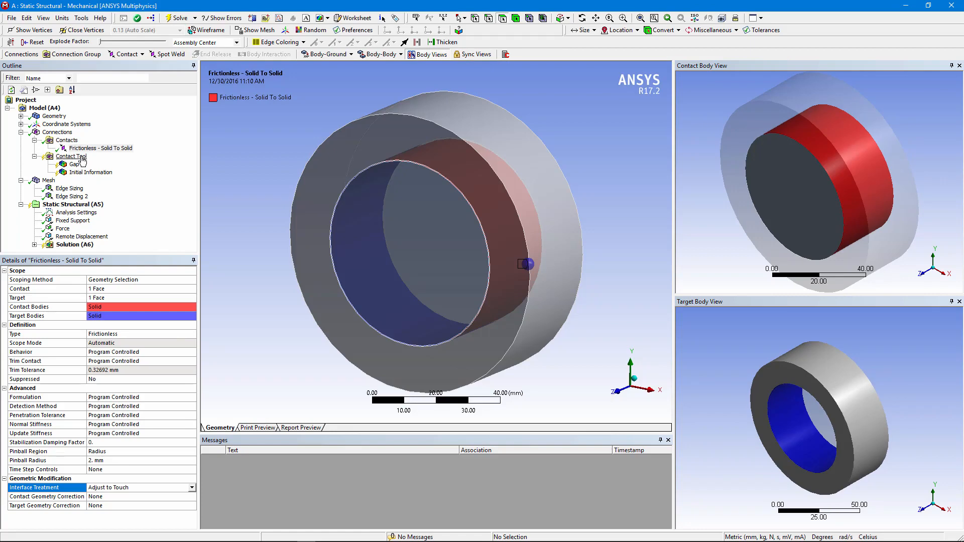
- Review the items that can be inserted under Connections, including the Contact Tool
right_click(60, 133)
mouse_move(71, 134)
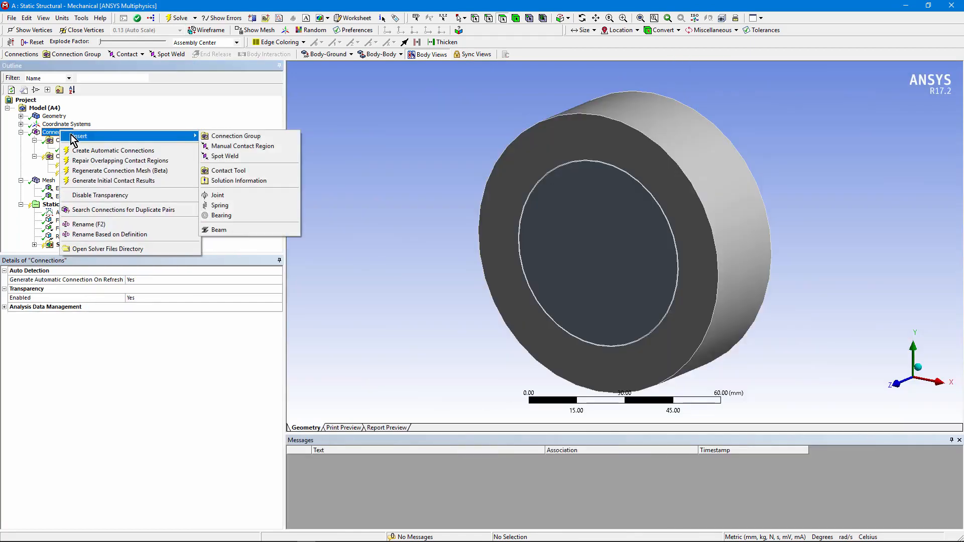
left_click(234, 174)
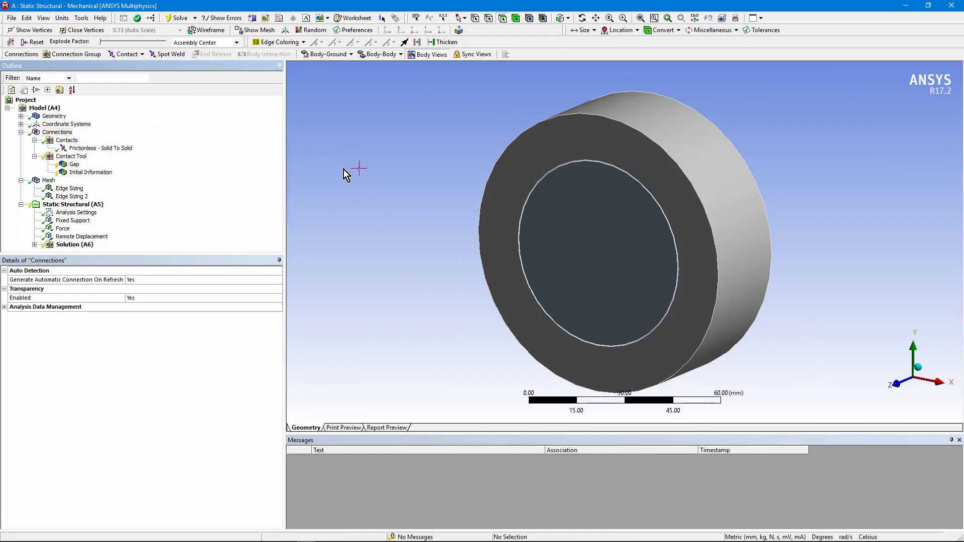
- Review the Contact Tool under Connections, including its scoped contact, Gap result and Initial Information table
left_click(70, 158)
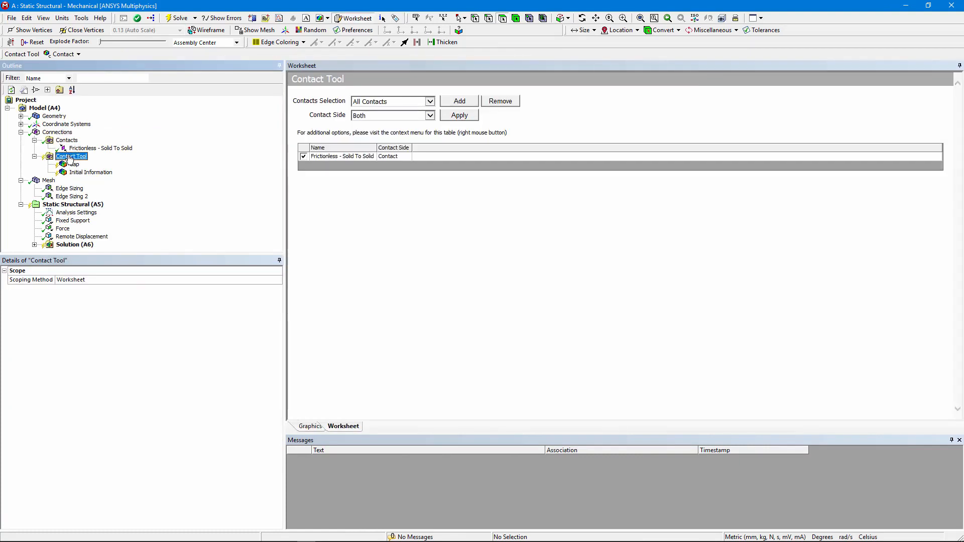
left_click(76, 165)
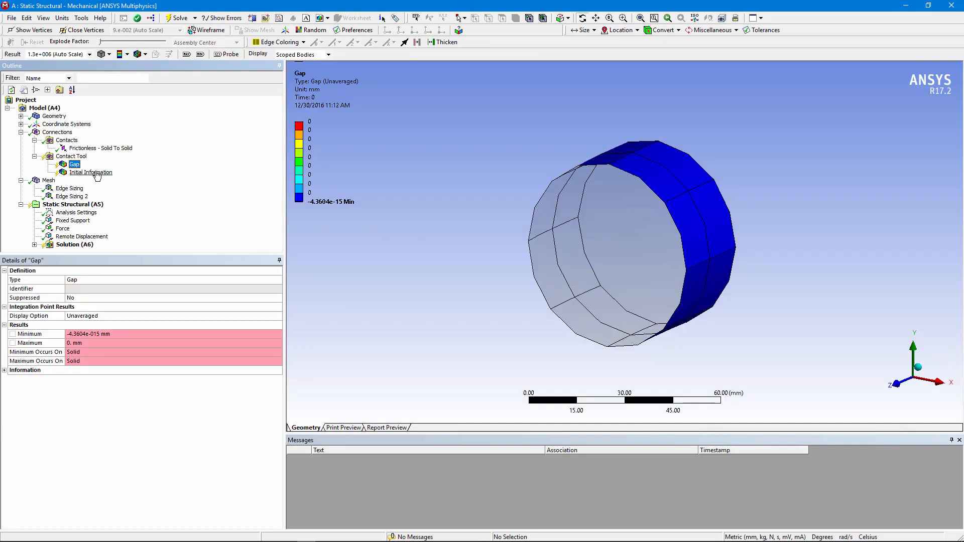
left_click(90, 173)
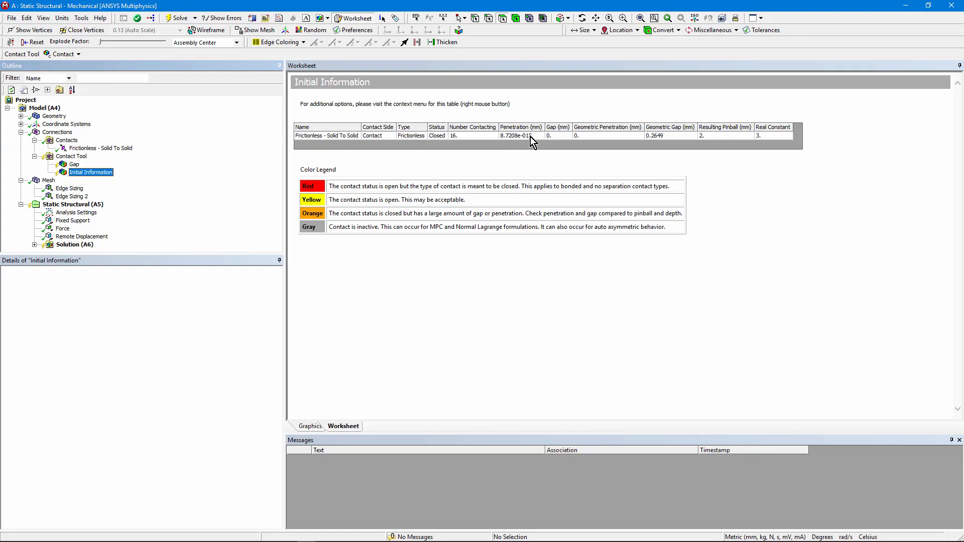
- Generate the initial contact results for the Contact Tool under Connections and inspect the Gap plot
right_click(69, 157)
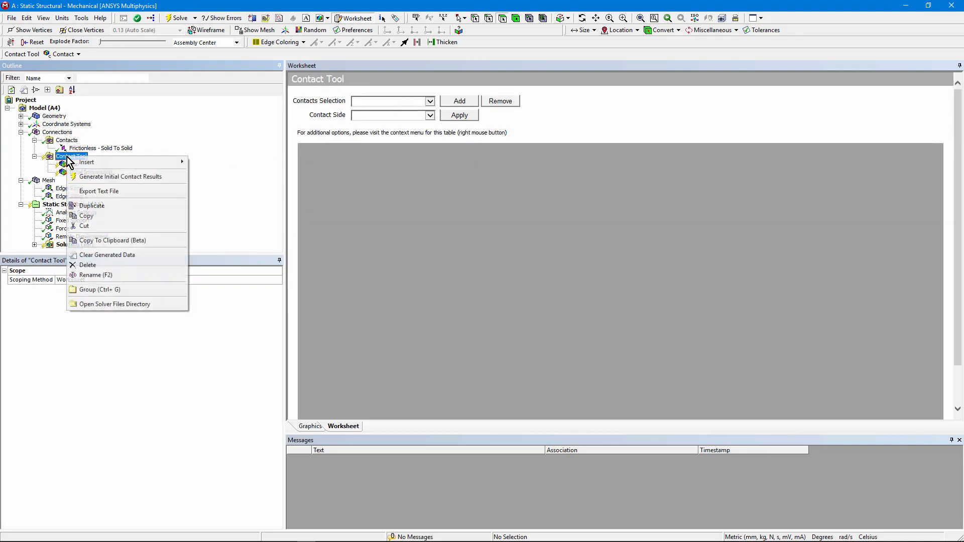
left_click(89, 176)
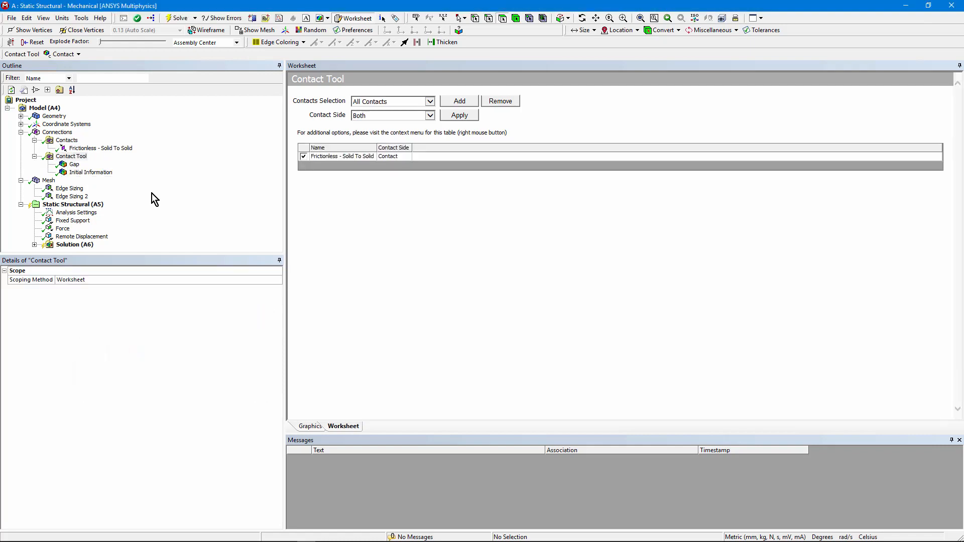
left_click(76, 166)
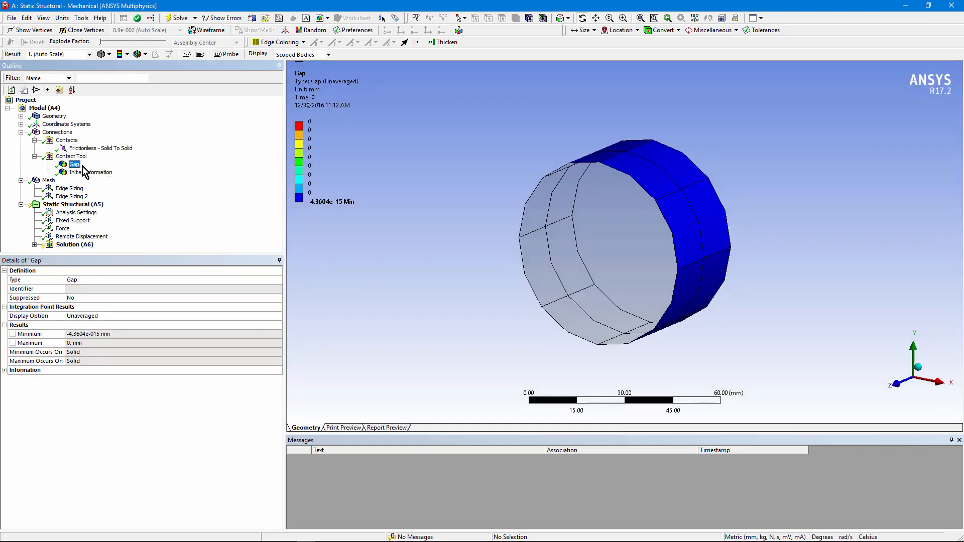
left_click_drag(536, 274, 627, 270)
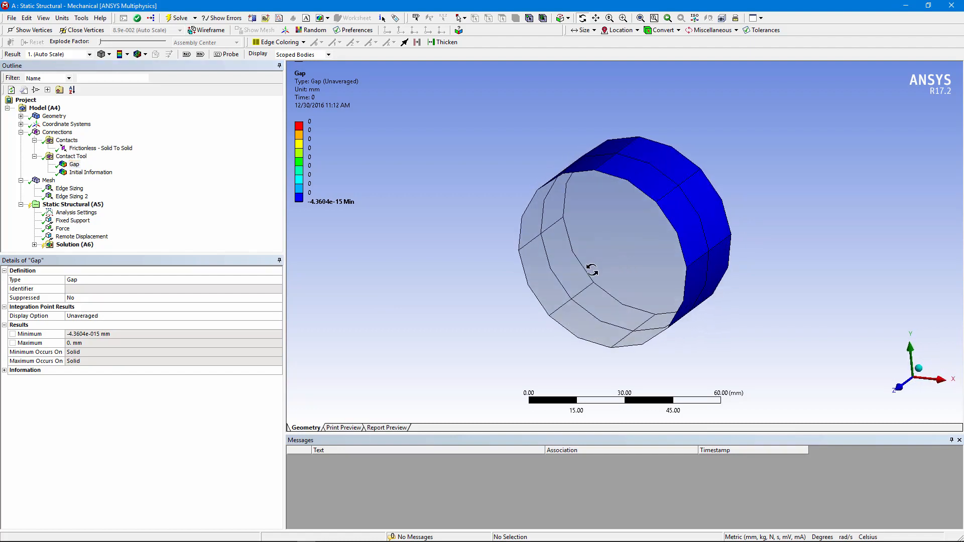
- Solve the static structural analysis and inspect the total deformation of the two cylinders
left_click(73, 246)
right_click(73, 246)
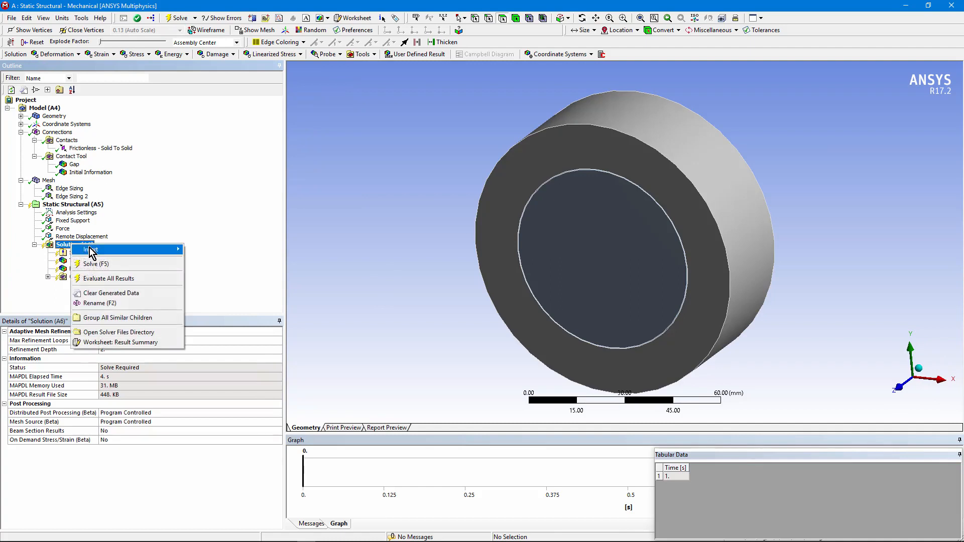
left_click(95, 264)
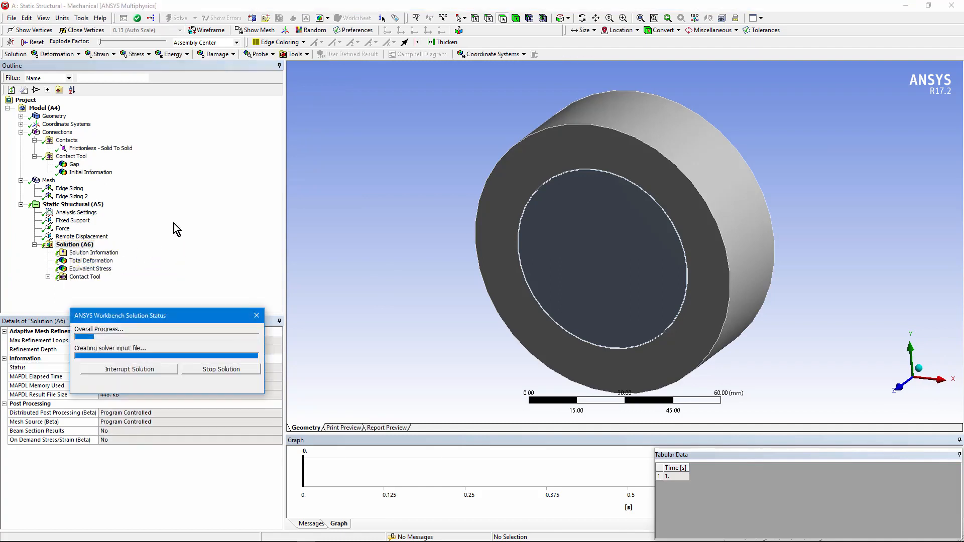
left_click(91, 261)
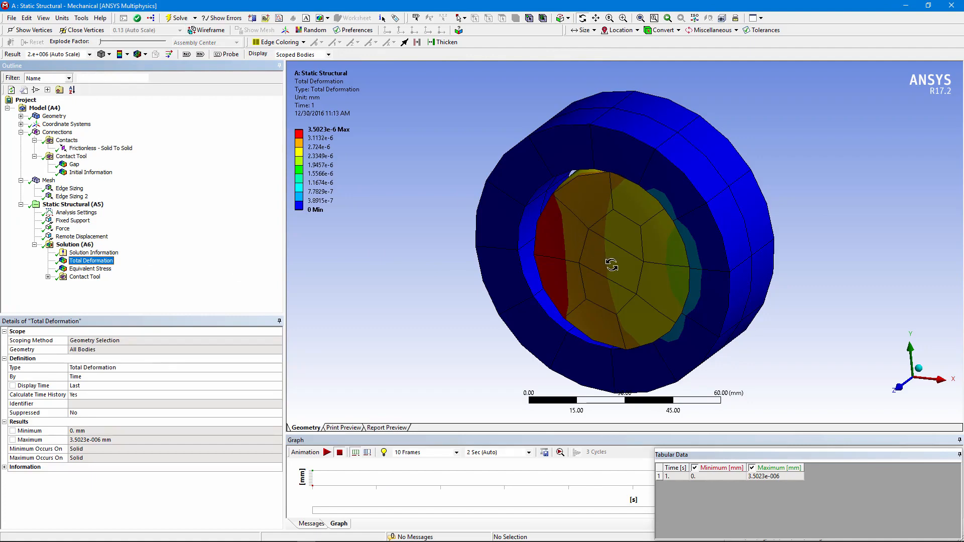
left_click_drag(620, 261, 583, 260)
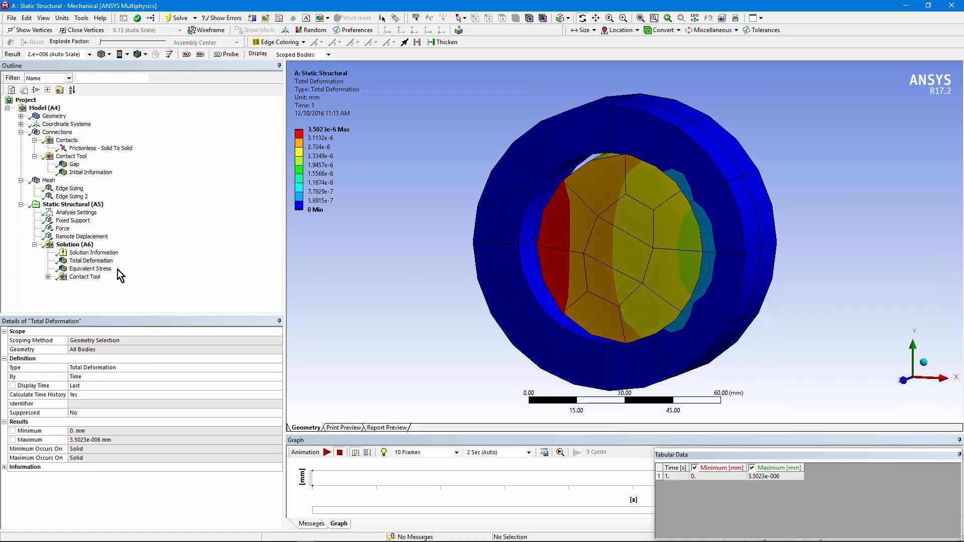
- Review the force on the inner cylinder, the fixed support and the remote displacement components
left_click(69, 230)
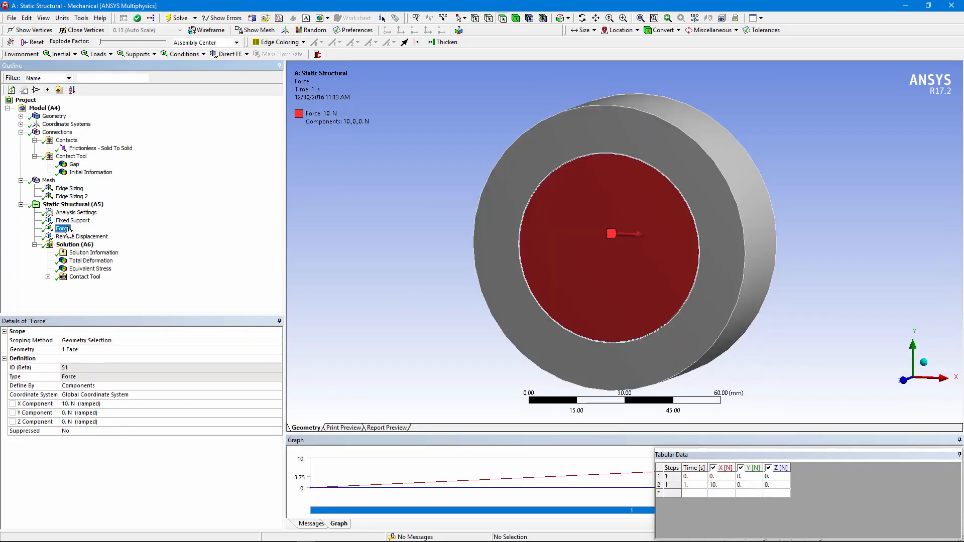
left_click(73, 220)
left_click_drag(604, 252, 496, 253)
left_click(102, 234)
middle_click_drag(496, 253, 678, 248)
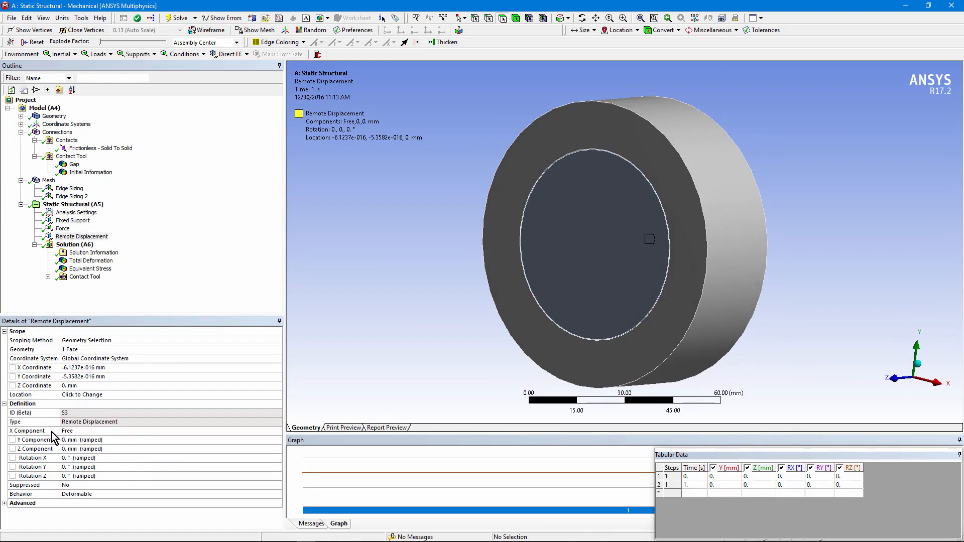
left_click(63, 229)
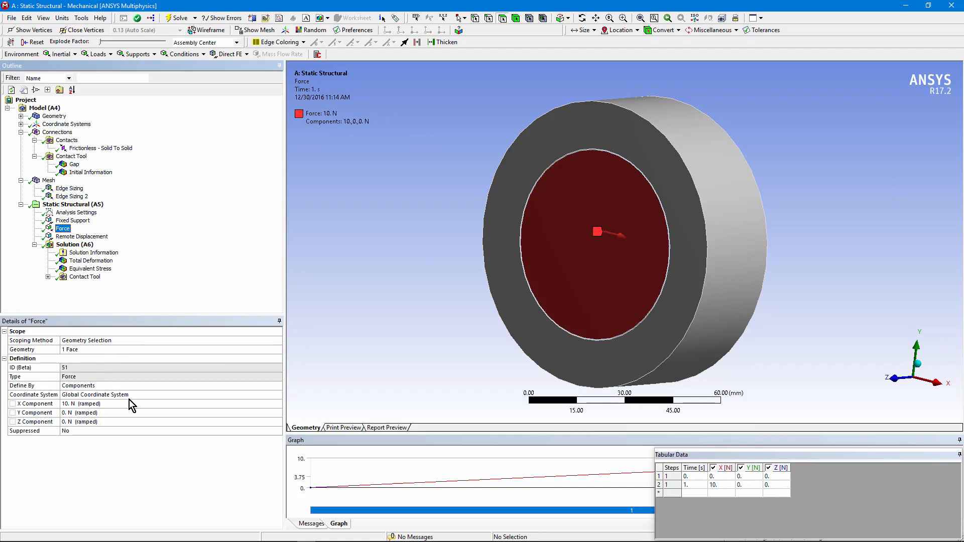
- Inspect the total deformation from another angle and view the equivalent stress in both cylinders
left_click(90, 261)
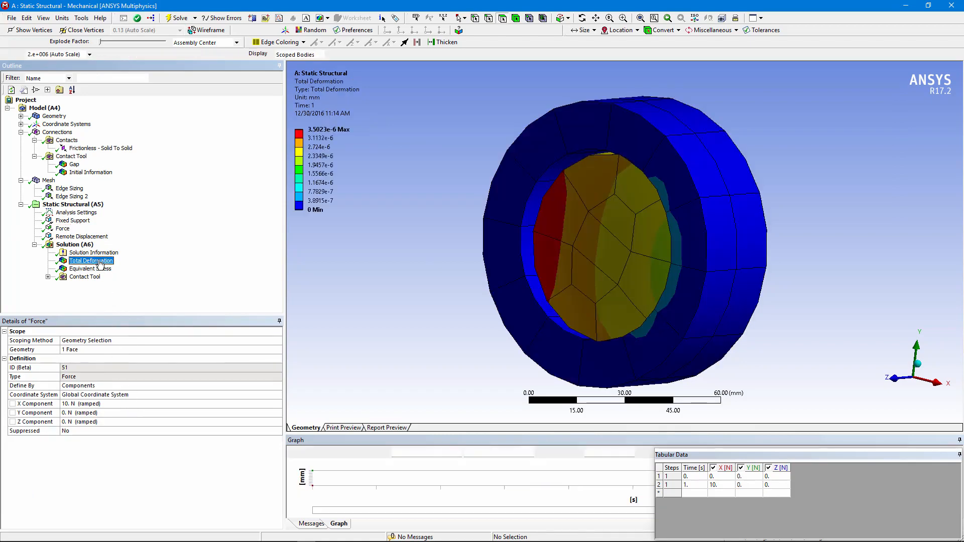
left_click_drag(552, 306, 675, 198)
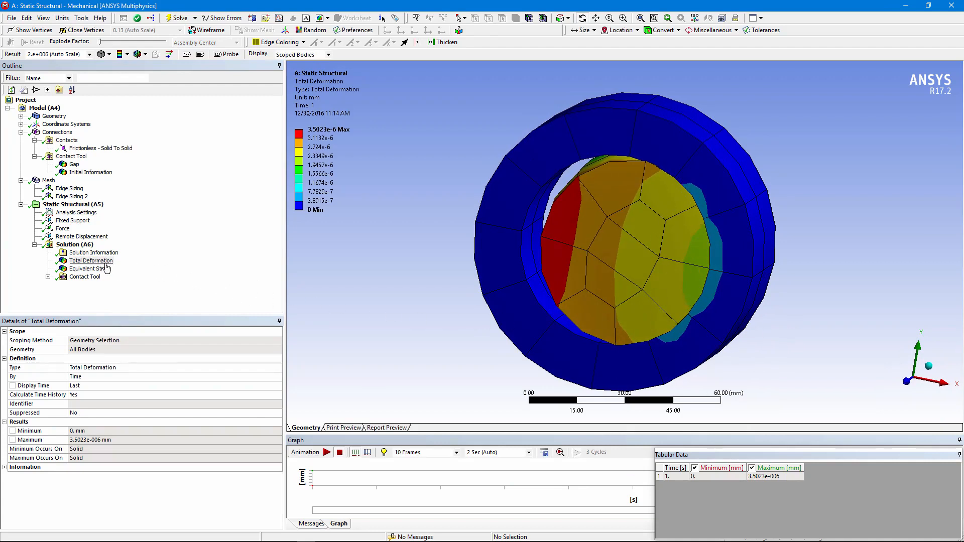
left_click(90, 269)
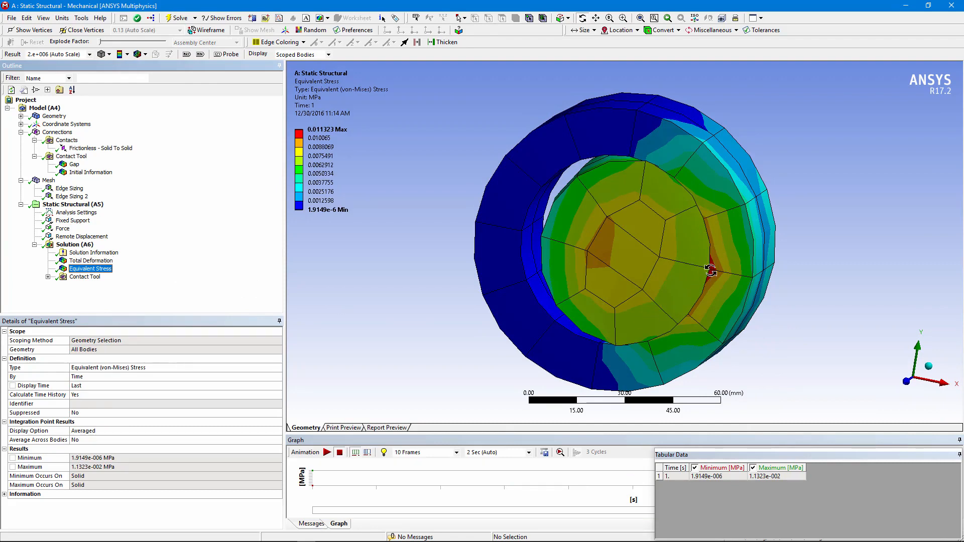
- Review the results in the solution's Contact Tool and the option for inserting a Contact Tool under Solution
left_click(47, 277)
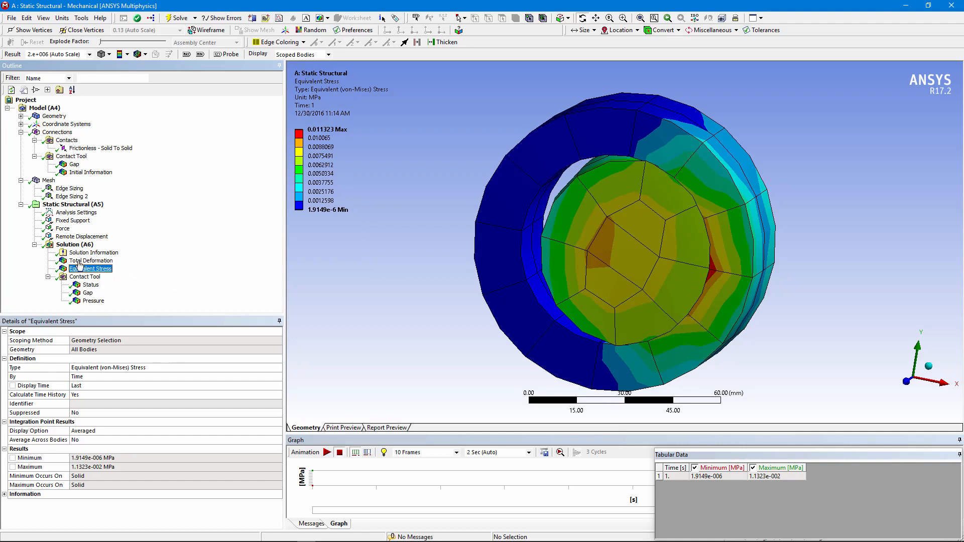
right_click(74, 244)
mouse_move(147, 254)
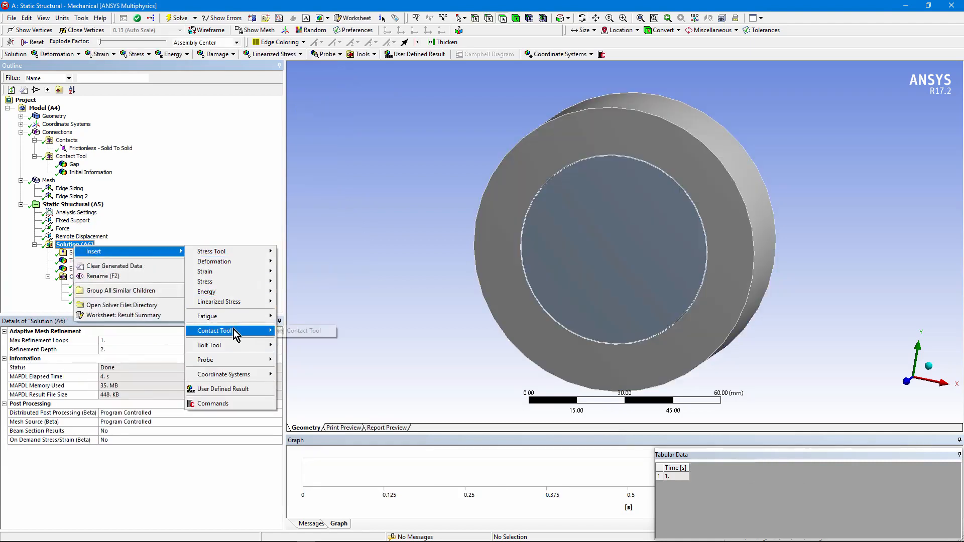
left_click(174, 261)
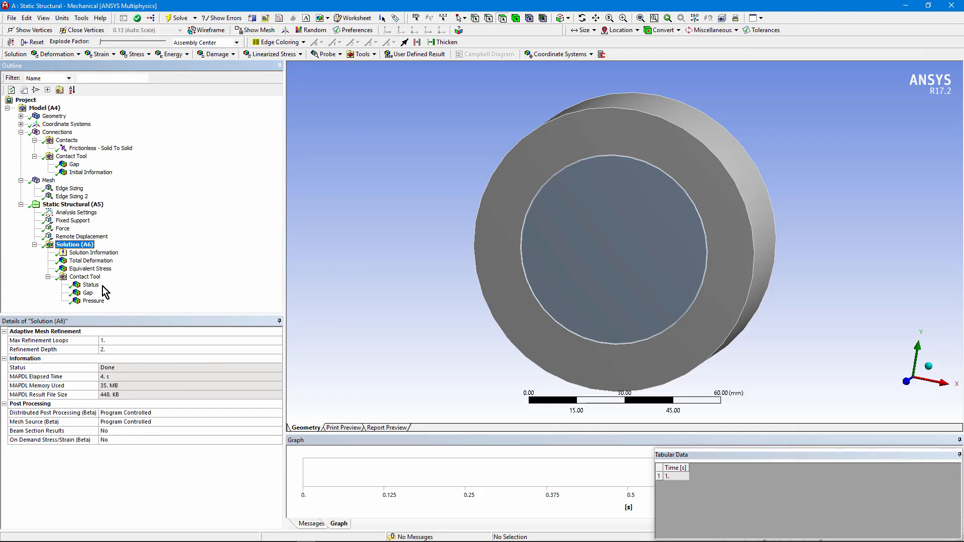
- Examine the contact Status result on both sides of the interface against the Near and Sliding legend entries
left_click(91, 285)
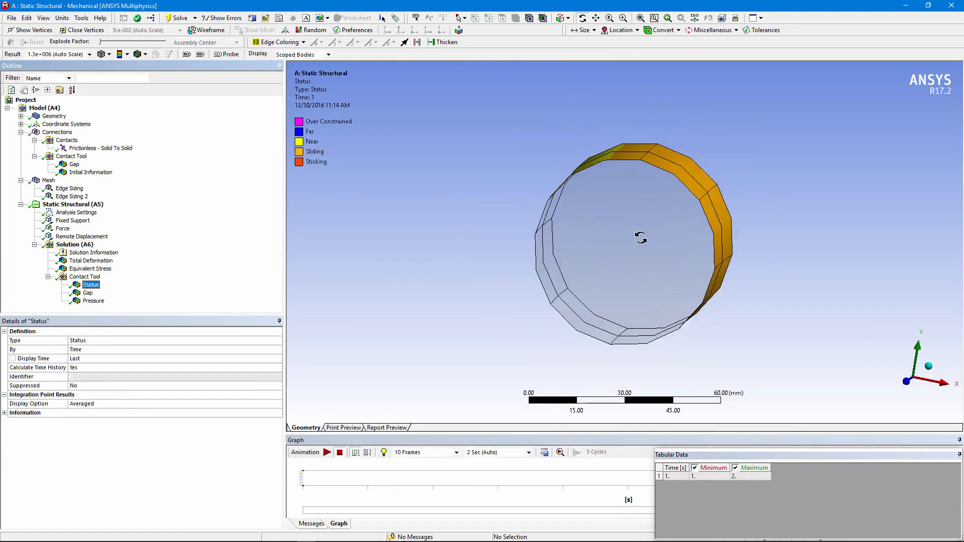
left_click_drag(641, 237, 732, 237)
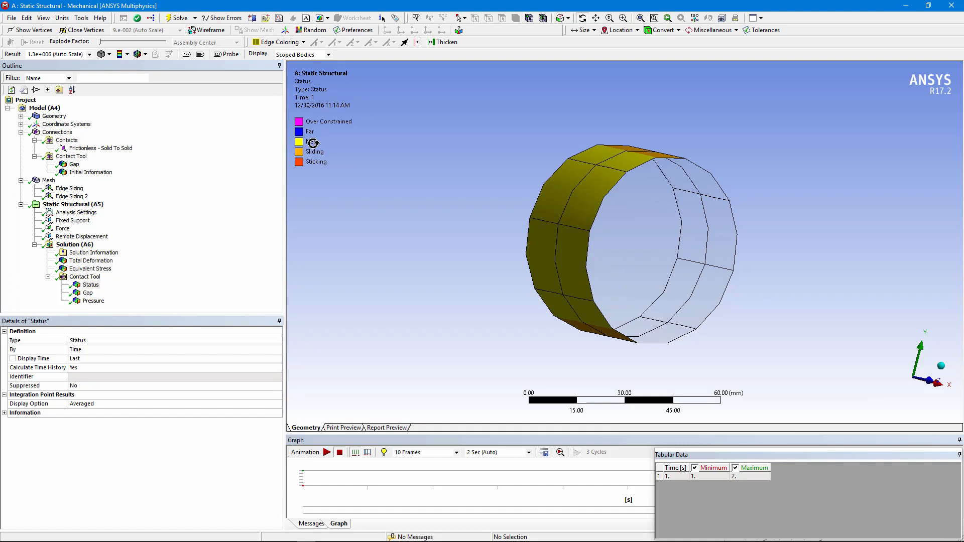
left_click_drag(605, 238, 512, 241)
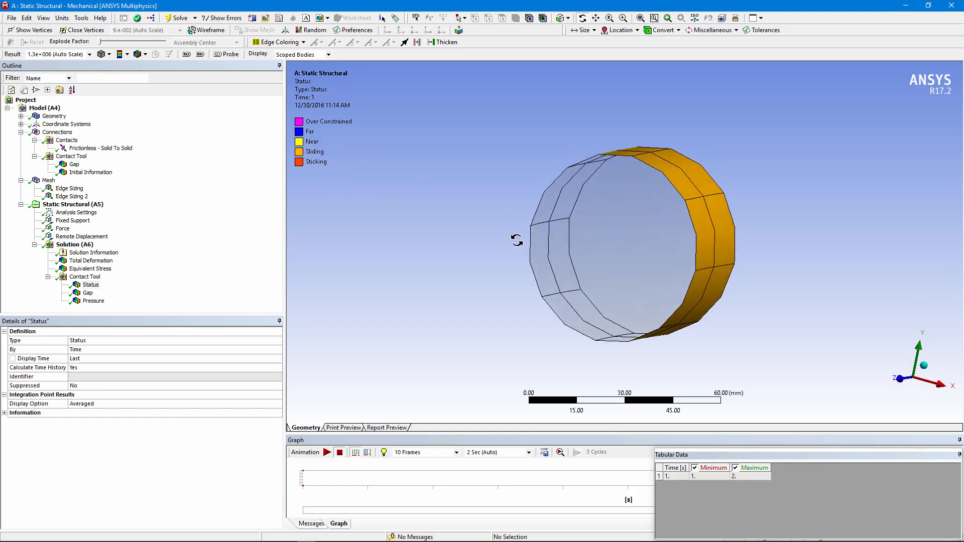
- Compare the total deformation with the contact Pressure result on the interface between the cylinders
left_click(86, 261)
left_click_drag(518, 280, 441, 280)
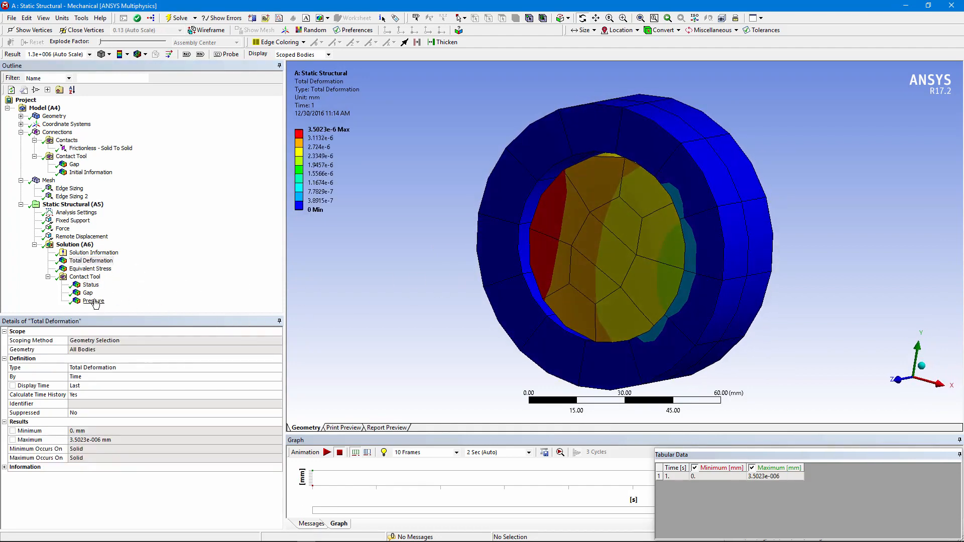
left_click(93, 300)
left_click_drag(618, 279, 636, 161)
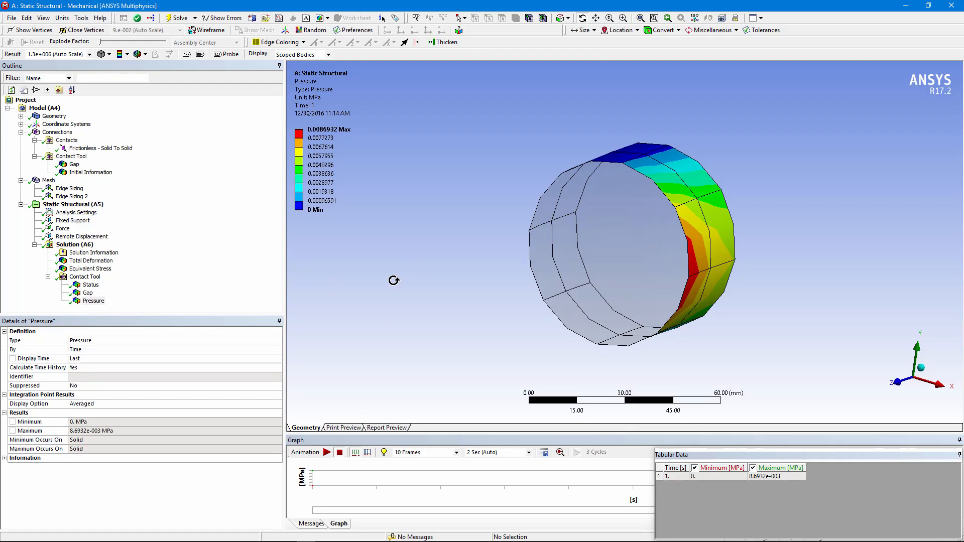
- Examine the mesh of the inner and outer cylinders around the contact interface
left_click(51, 180)
middle_click_drag(611, 326, 630, 323)
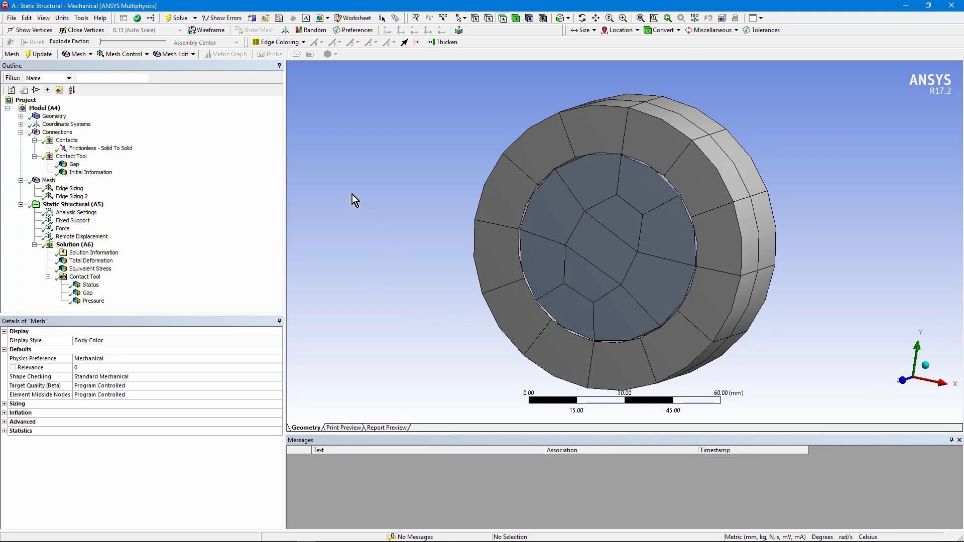
middle_click_drag(504, 270, 527, 296)
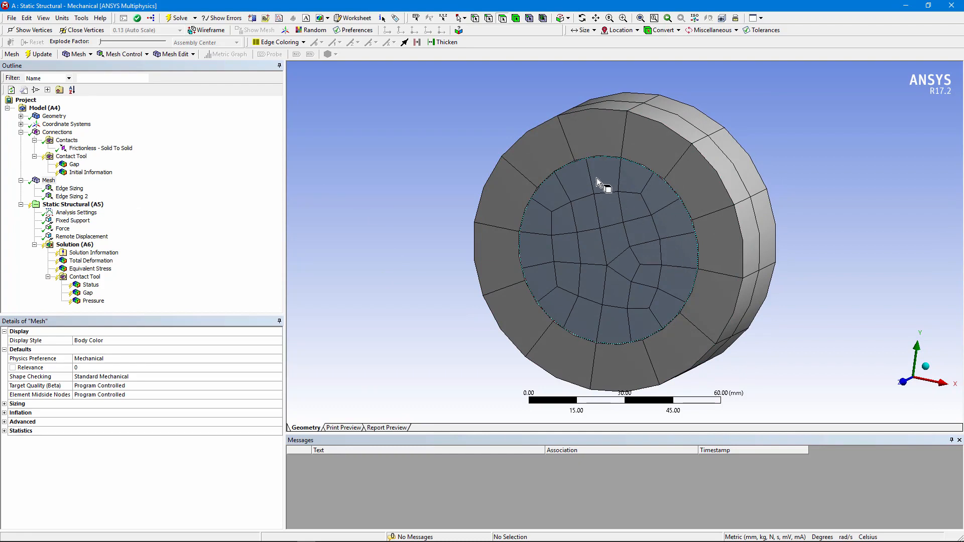
- Solve the analysis again with the finer inner-cylinder mesh and inspect the total deformation
right_click(70, 245)
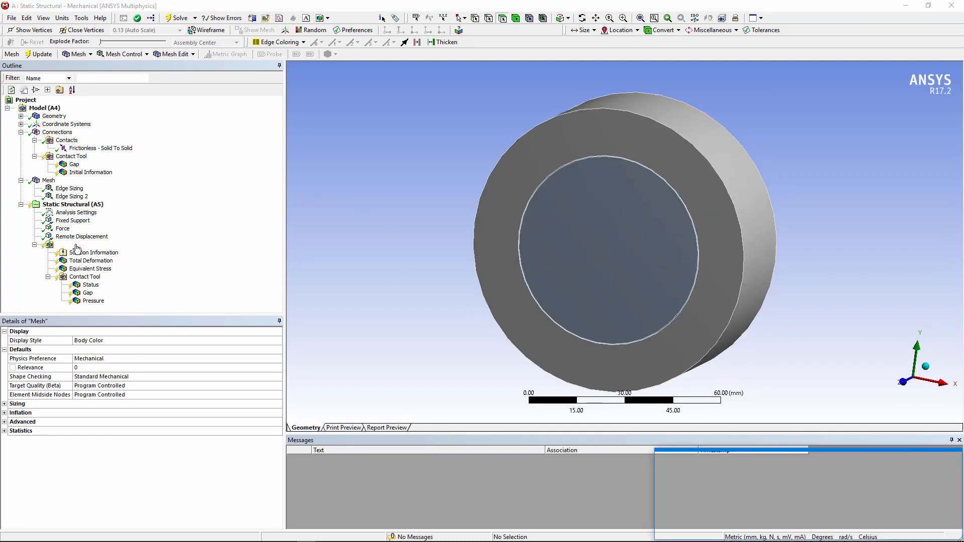
left_click(76, 274)
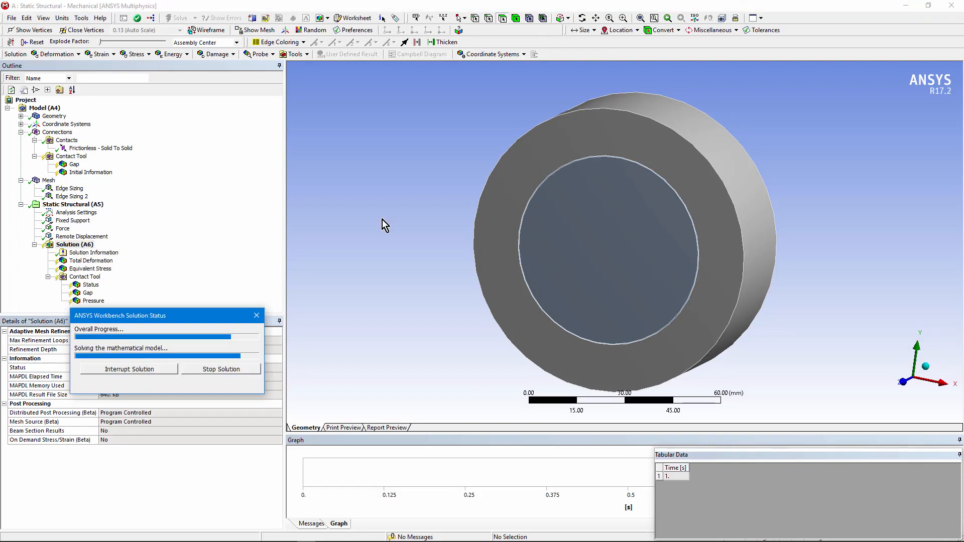
left_click(106, 265)
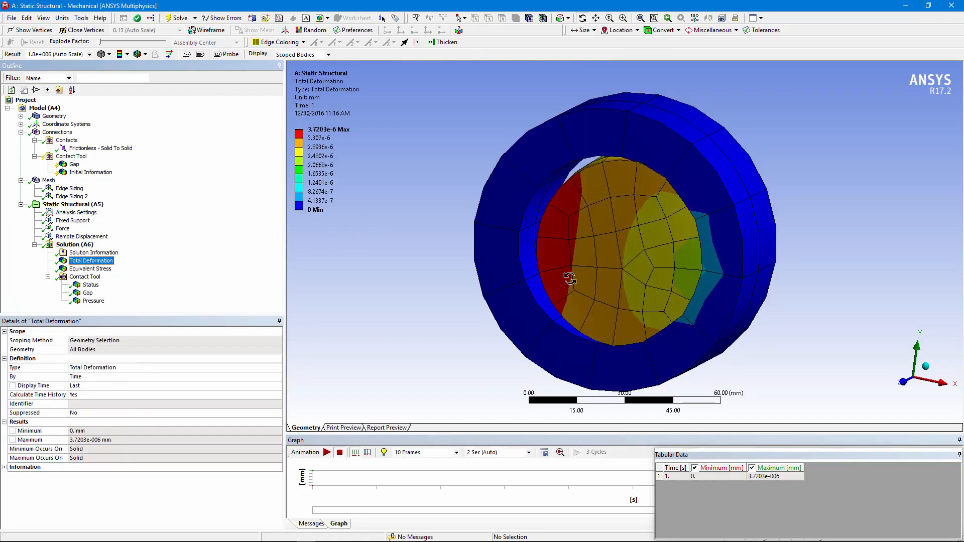
middle_click_drag(623, 275, 695, 265)
- Inspect the equivalent stress and the contact Pressure result for the finer inner-cylinder mesh
left_click(95, 270)
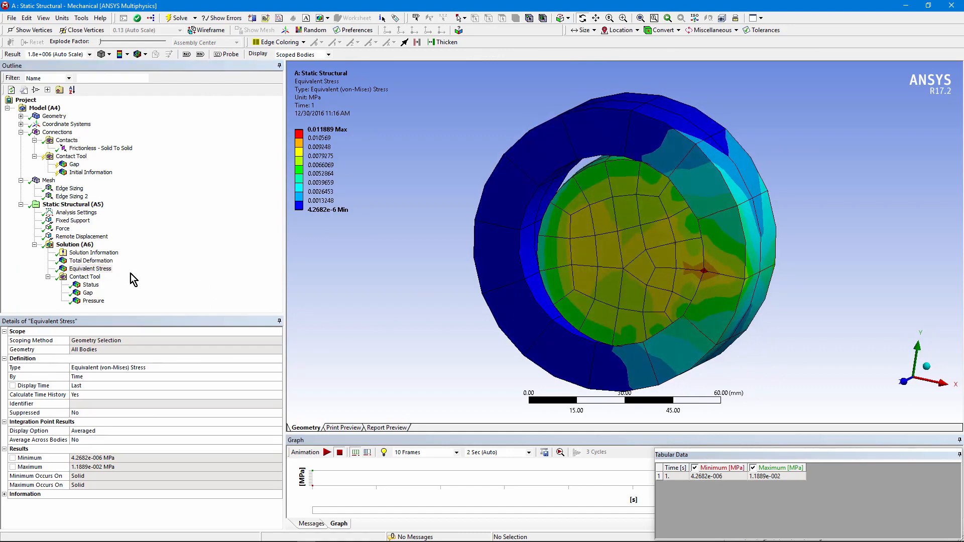
left_click(94, 301)
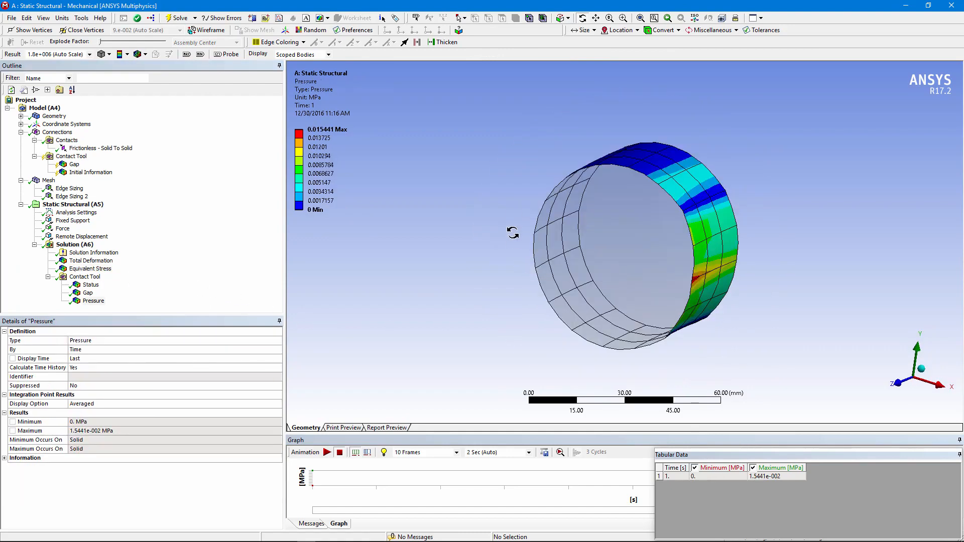
mouse_move(618, 258)
left_mouse_down()
mouse_move(639, 261)
mouse_move(615, 258)
left_mouse_up()
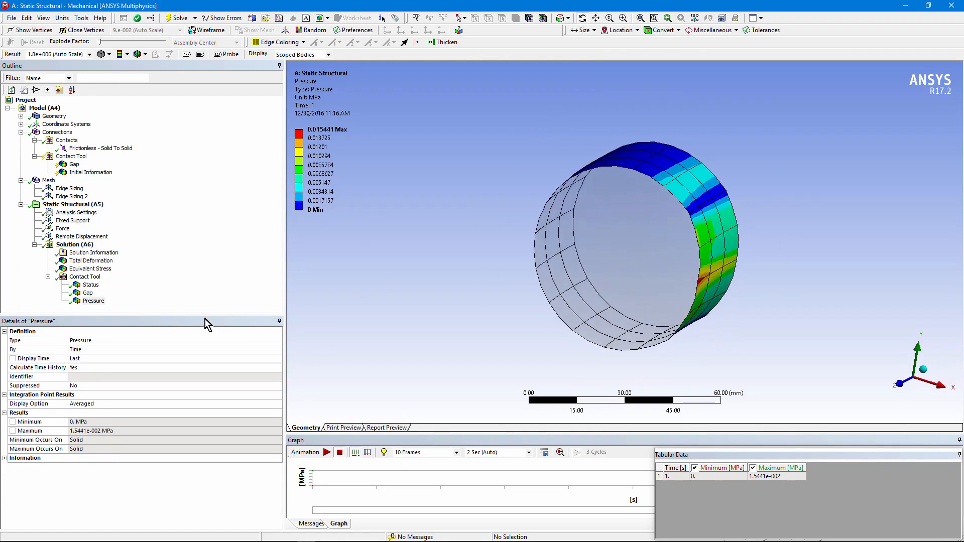